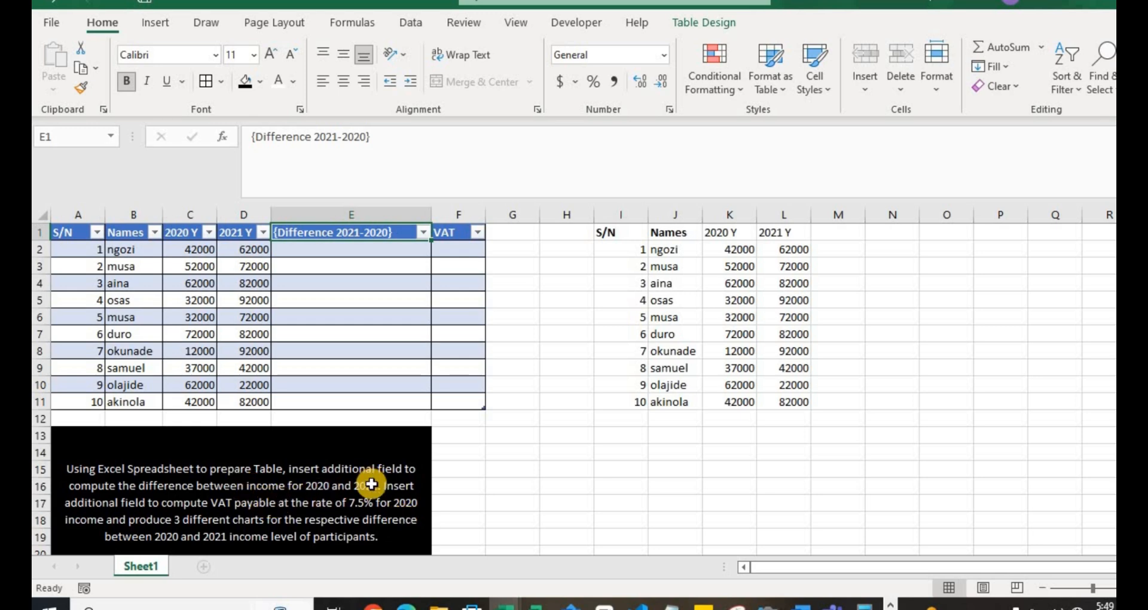
left_click(472, 400)
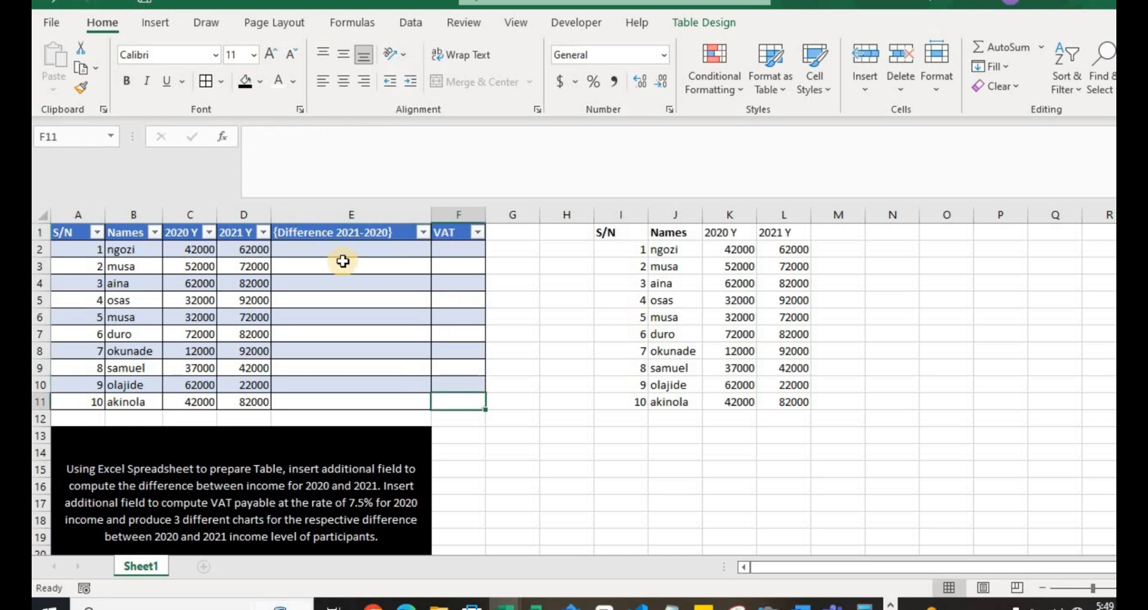
left_click(343, 138)
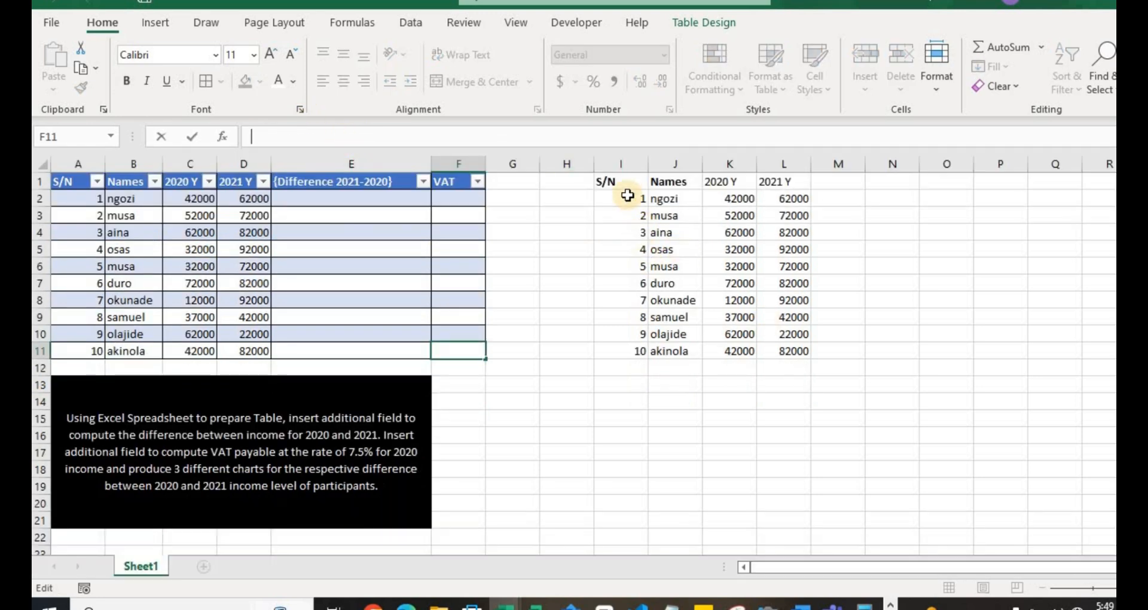
- Apply all borders to the unformatted data range I1:L11
left_click_drag(625, 183, 837, 351)
left_click(779, 350)
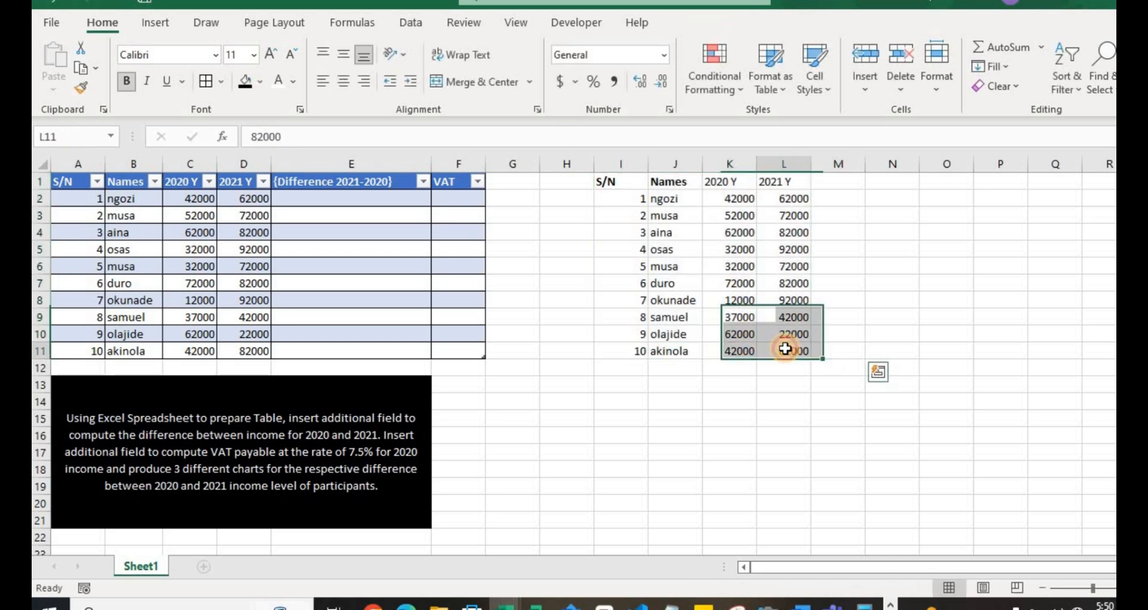
key("ctrl+shift+Up")
key("ctrl+shift+Left")
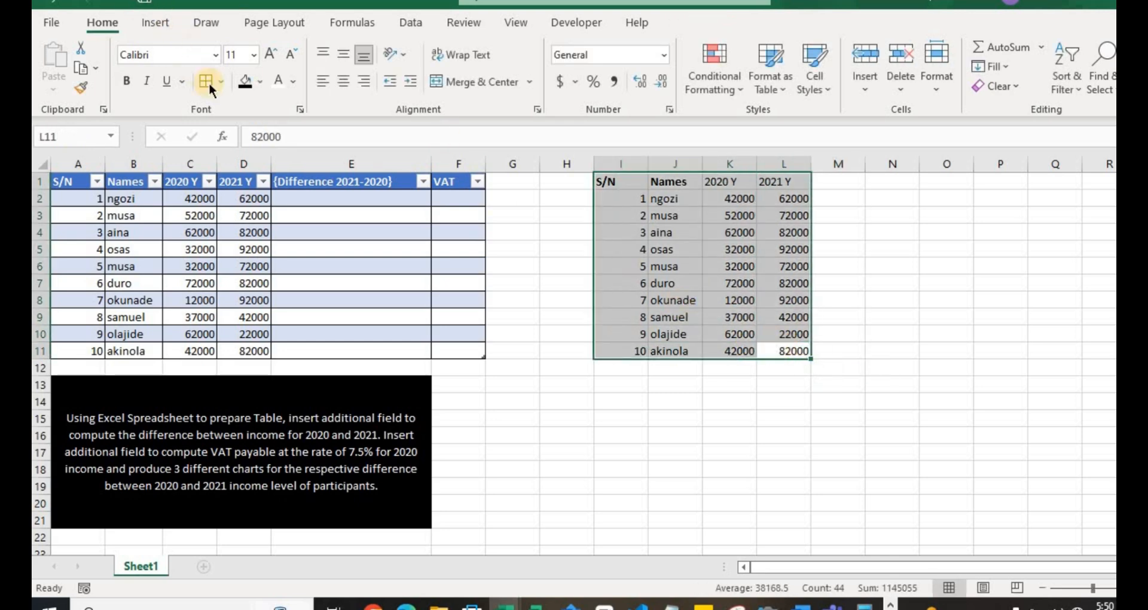
left_click(209, 82)
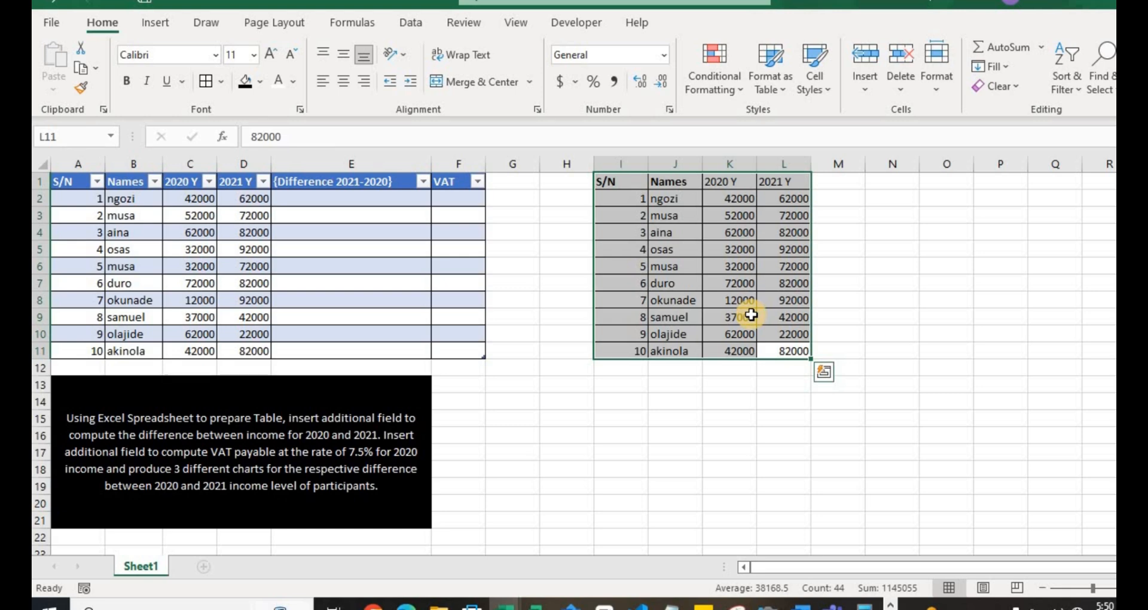
left_click(615, 184)
double_click(614, 183)
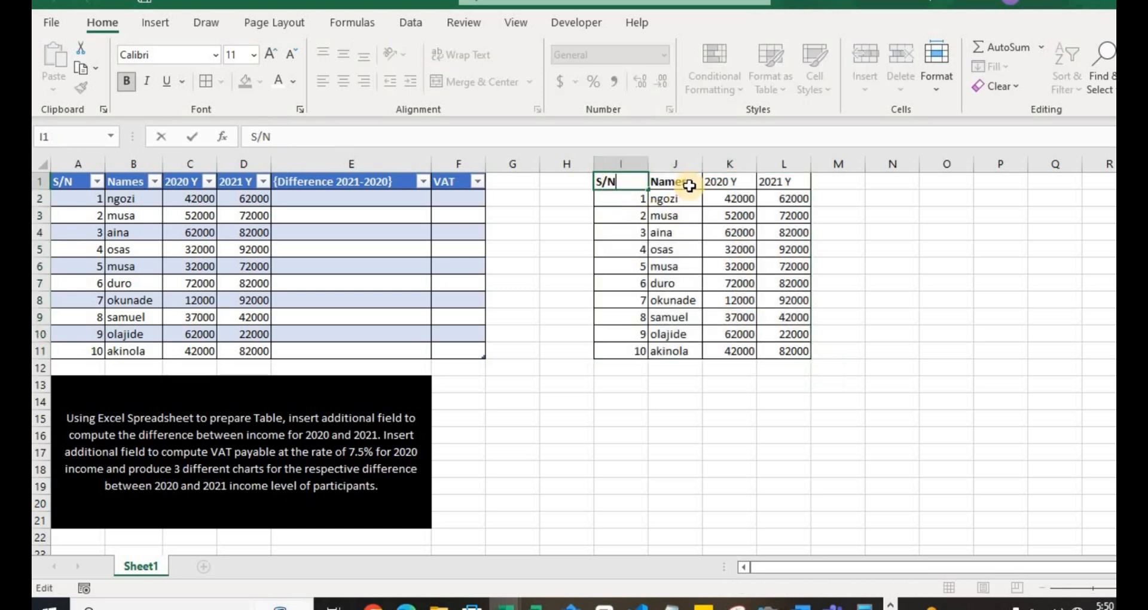
left_click(689, 185)
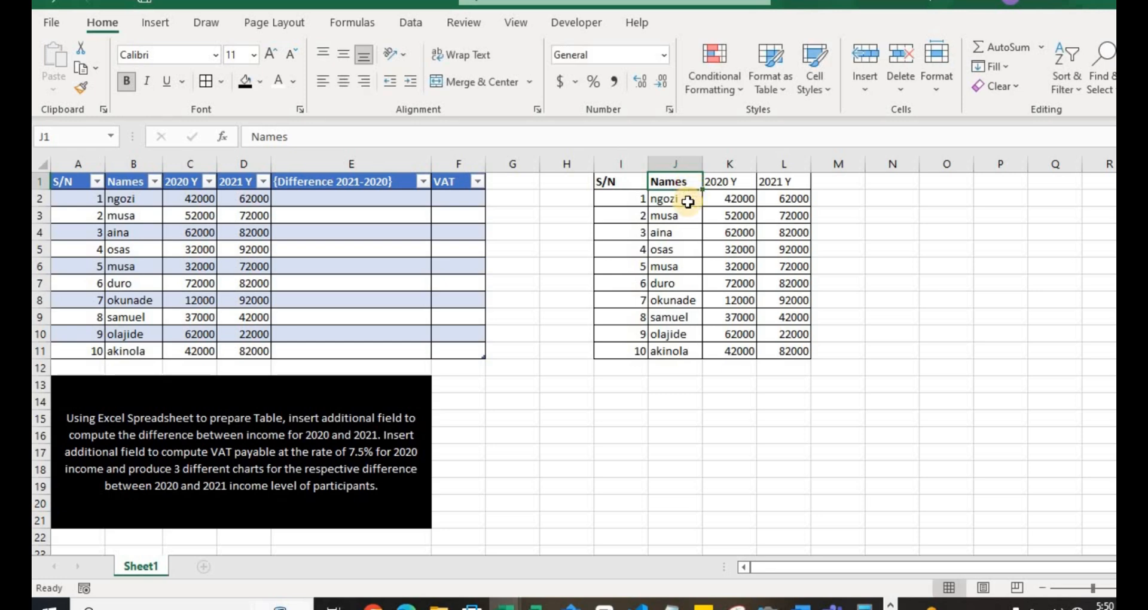
left_click(687, 201)
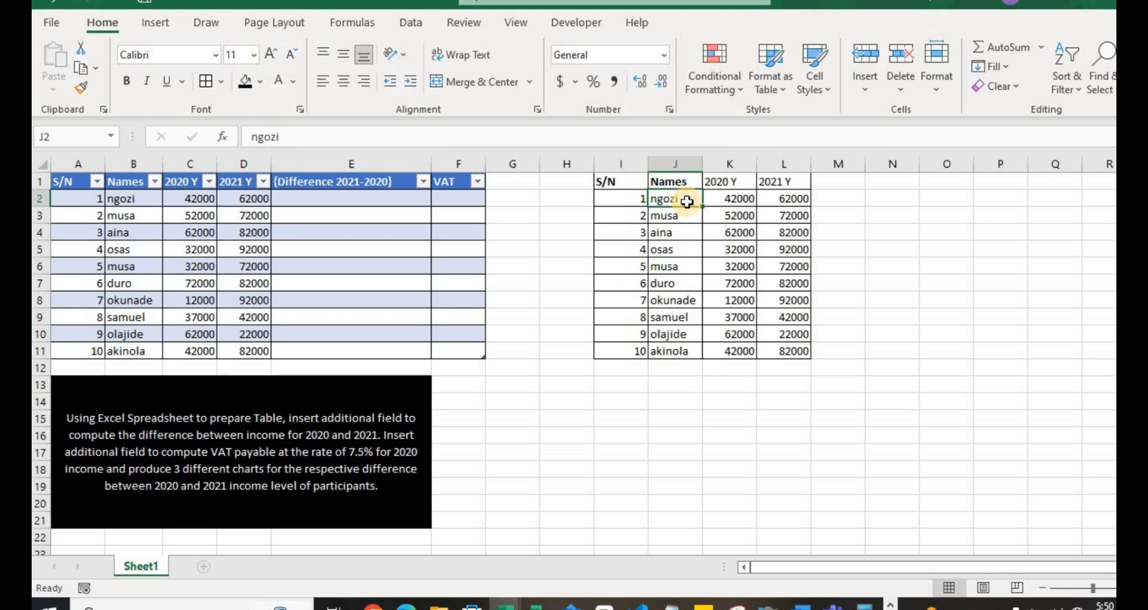
left_click(739, 184)
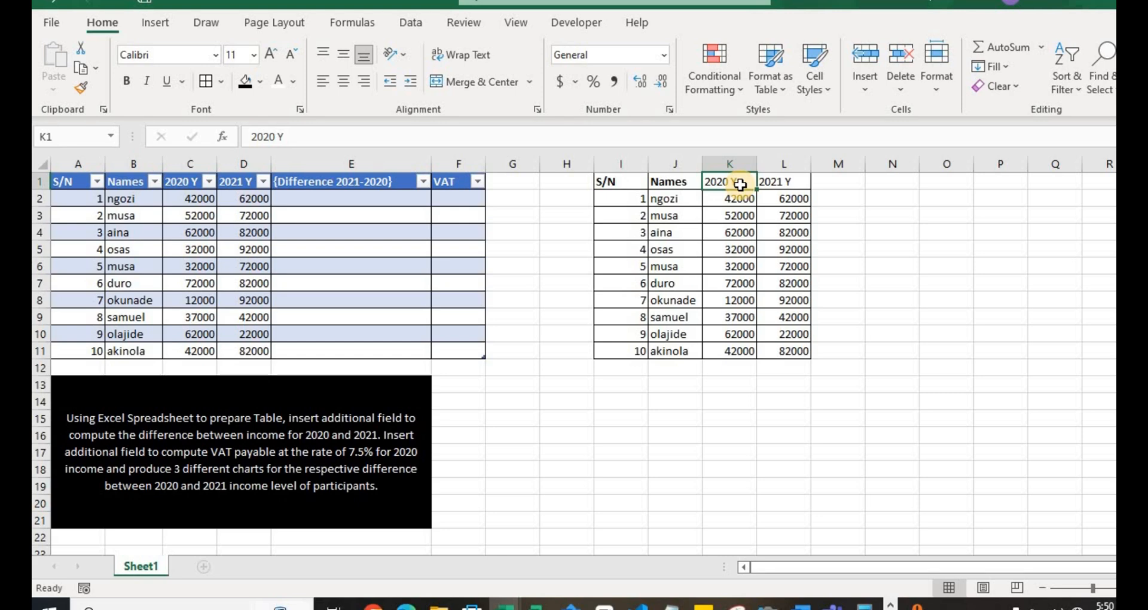
left_click(799, 179)
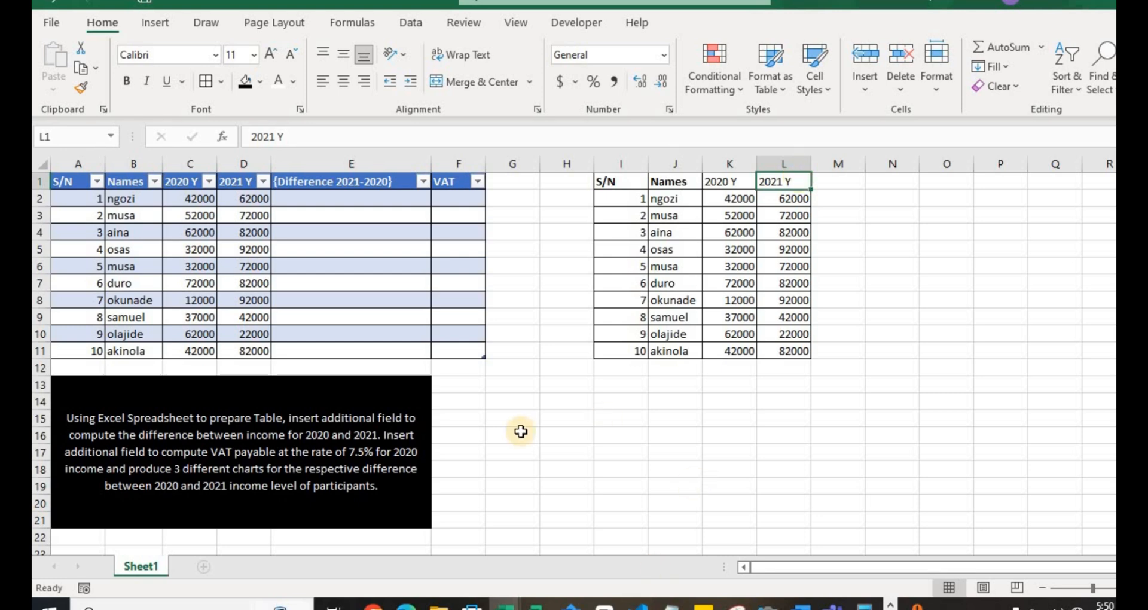
left_click(623, 180)
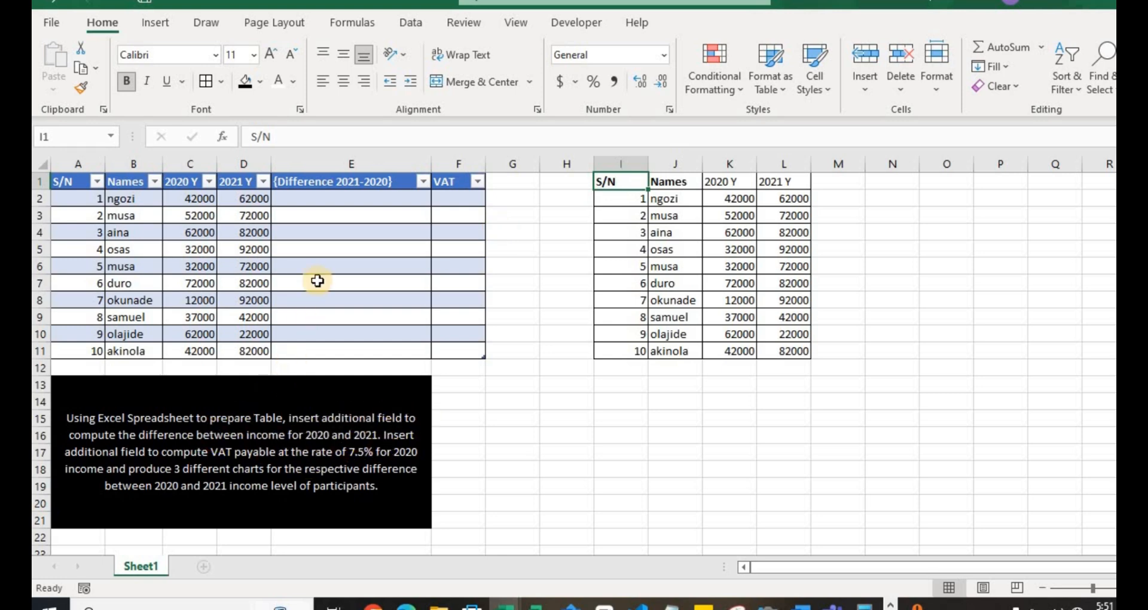
- Apply all borders to the empty cells M1:M11 beside the 2021 Y column
left_click(837, 178)
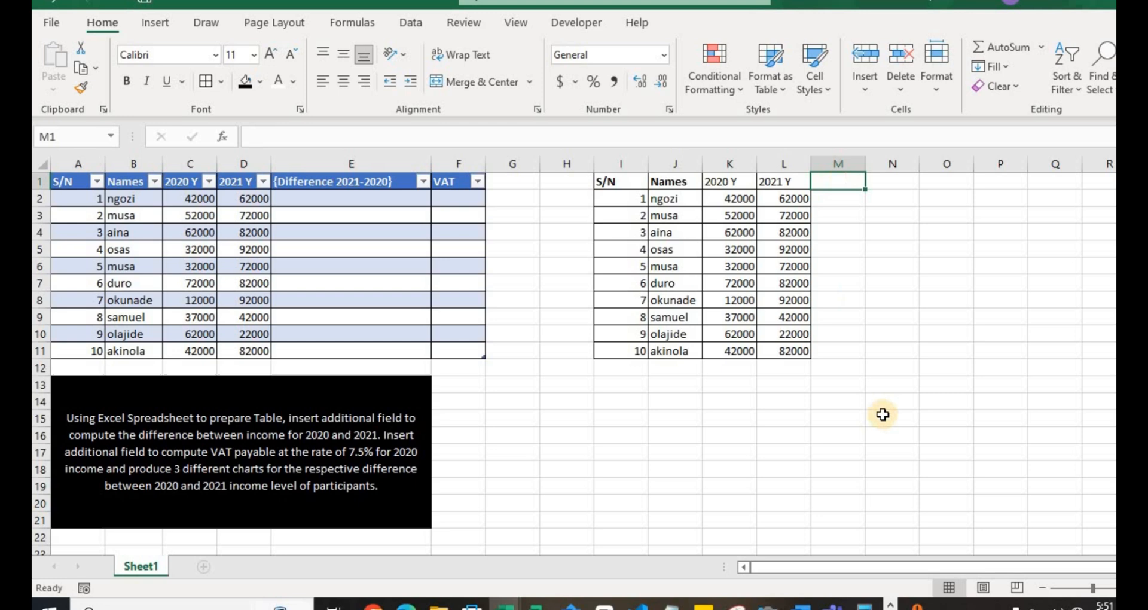
left_click(845, 357)
key("ctrl+shift+Up")
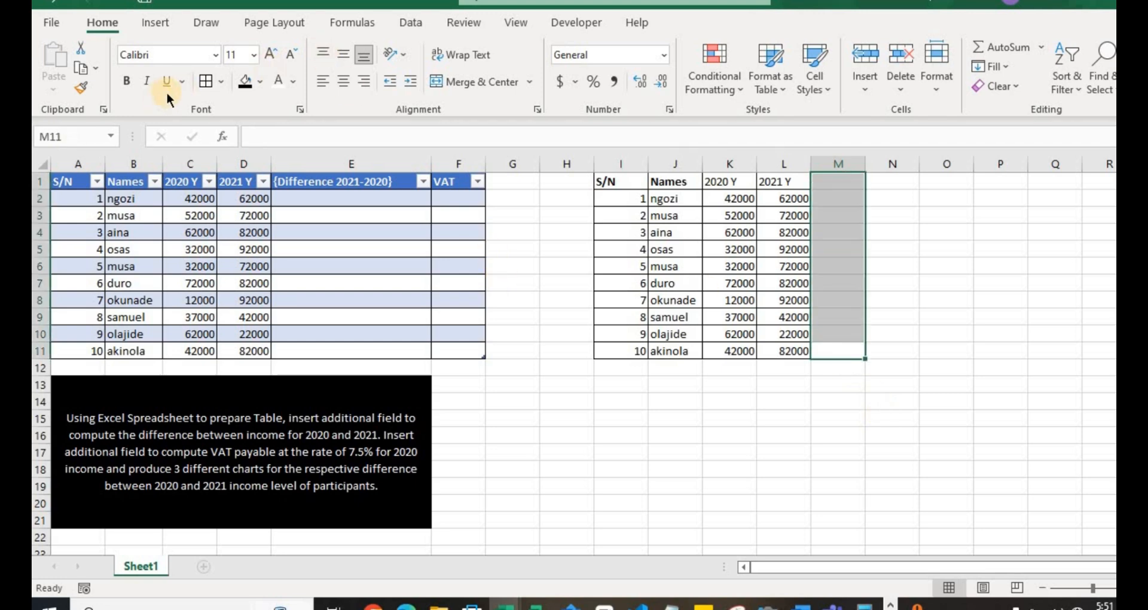
left_click(204, 83)
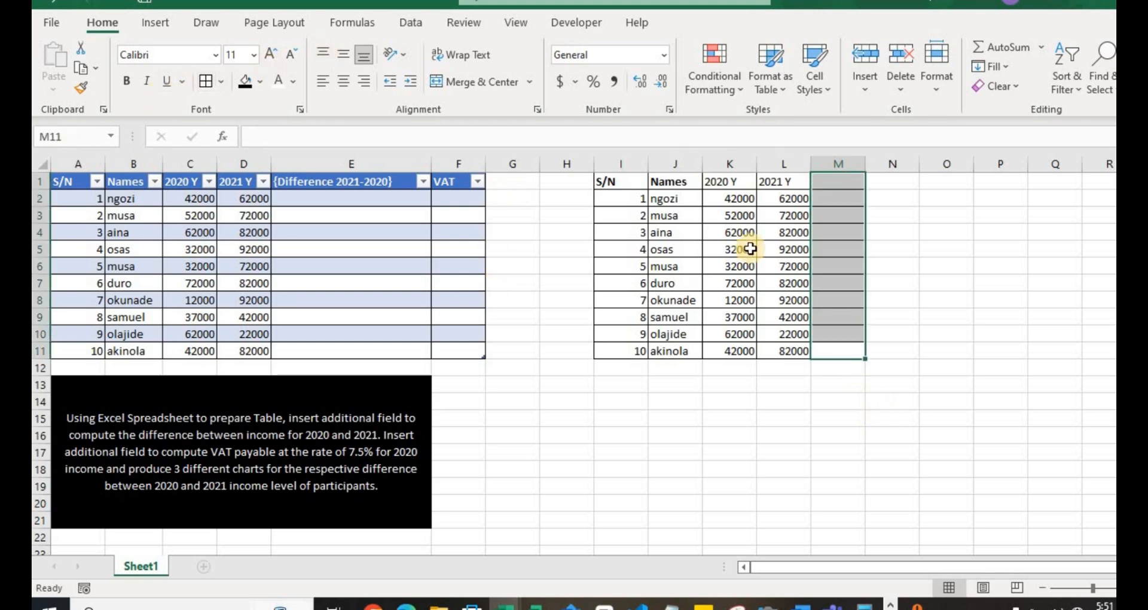
- Enter the column heading "Difference (2021-2020)" in cell M1
left_click(845, 174)
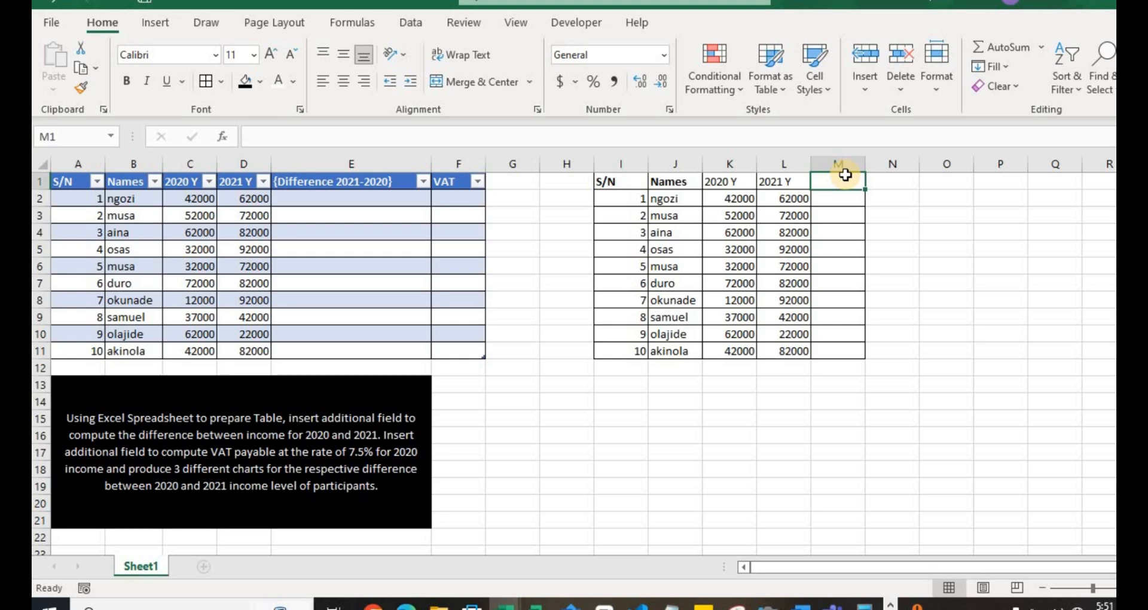
type("Difference")
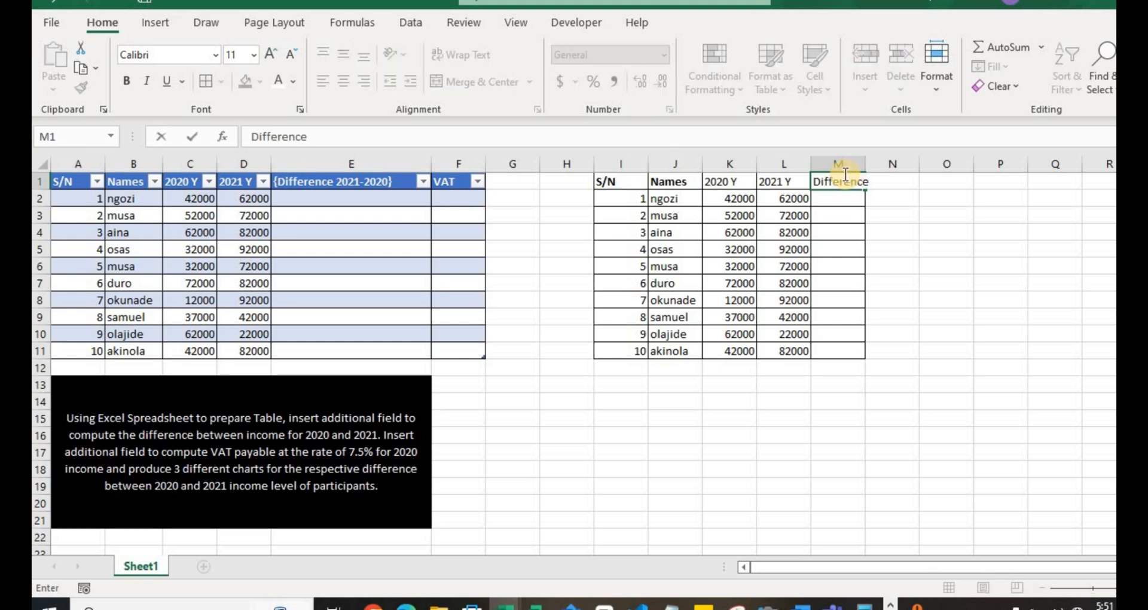
type(" (2021-2020")
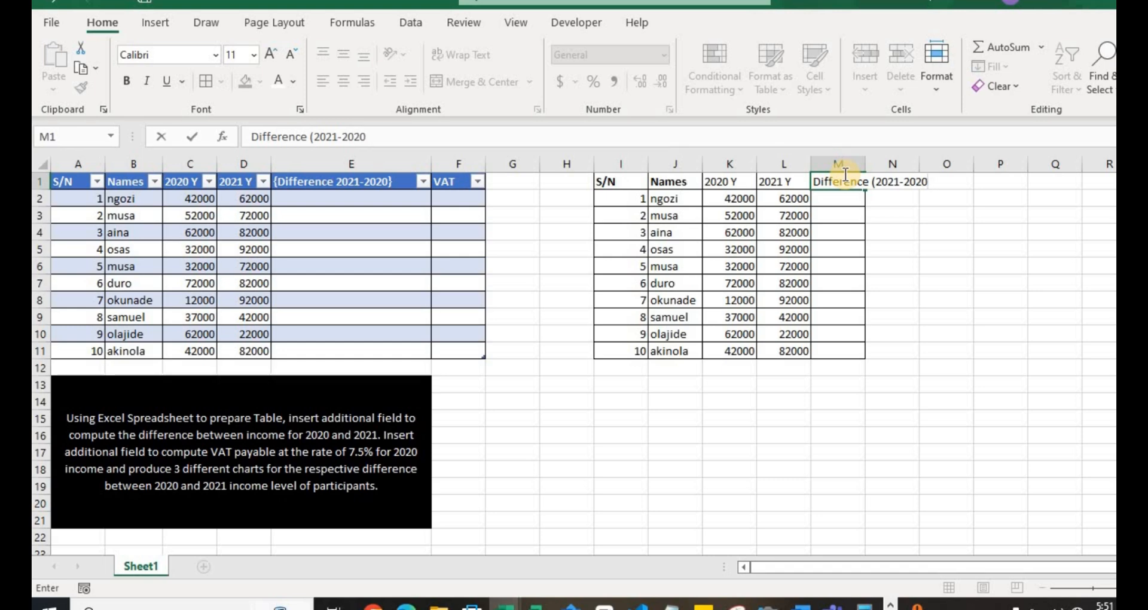
key("BackSpace")
type("0)")
key("Return")
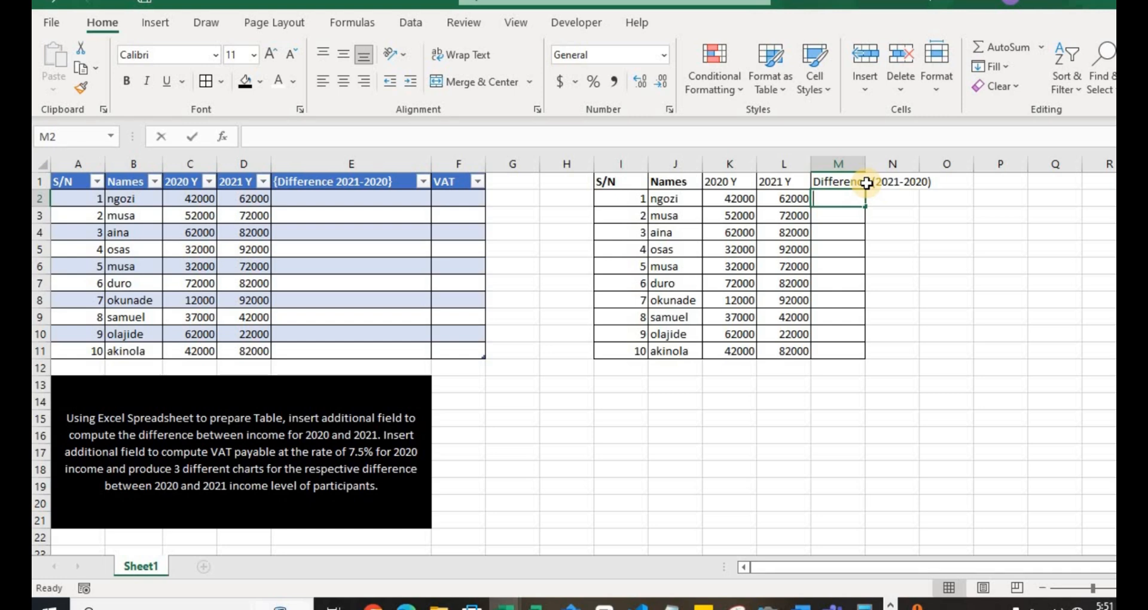
- Compute the income difference in M2 with the formula =L2-K2 and fill it down to M11
type("=")
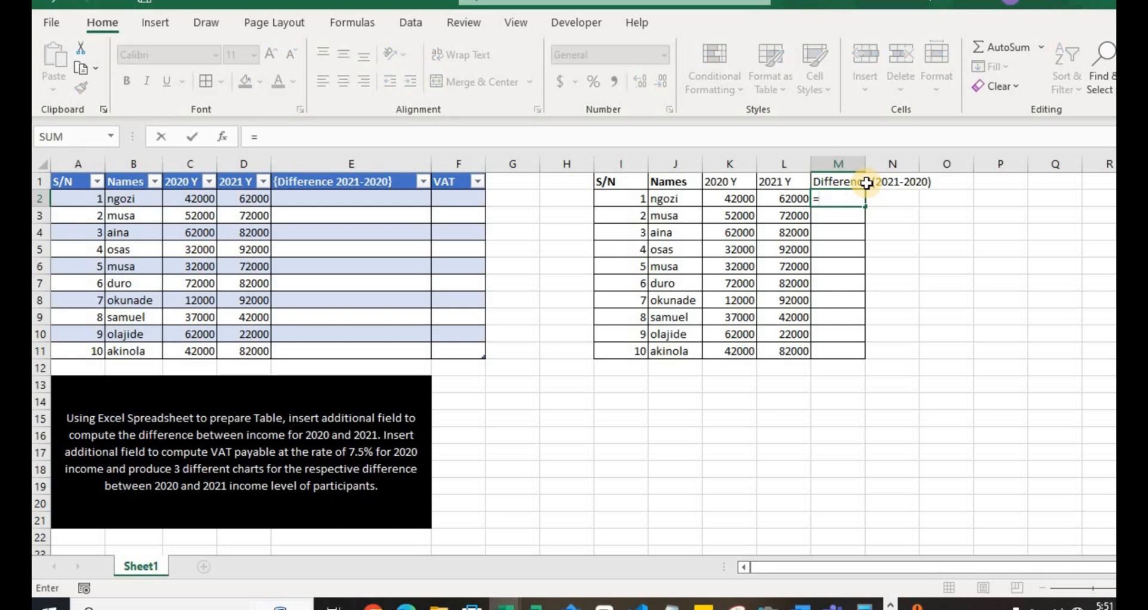
left_click(790, 198)
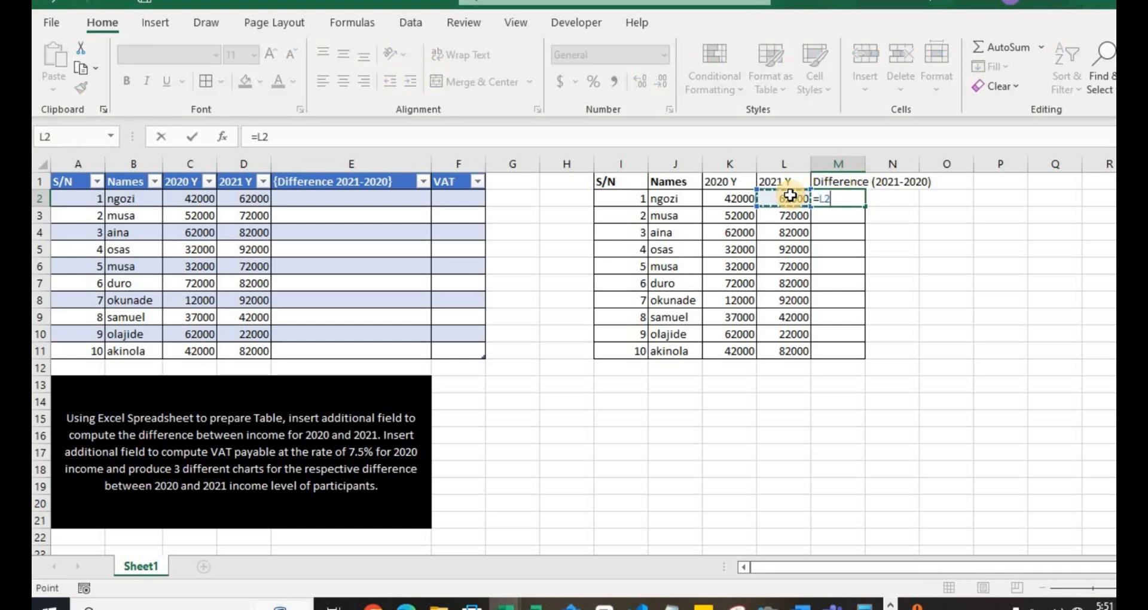
type("-")
left_click(722, 202)
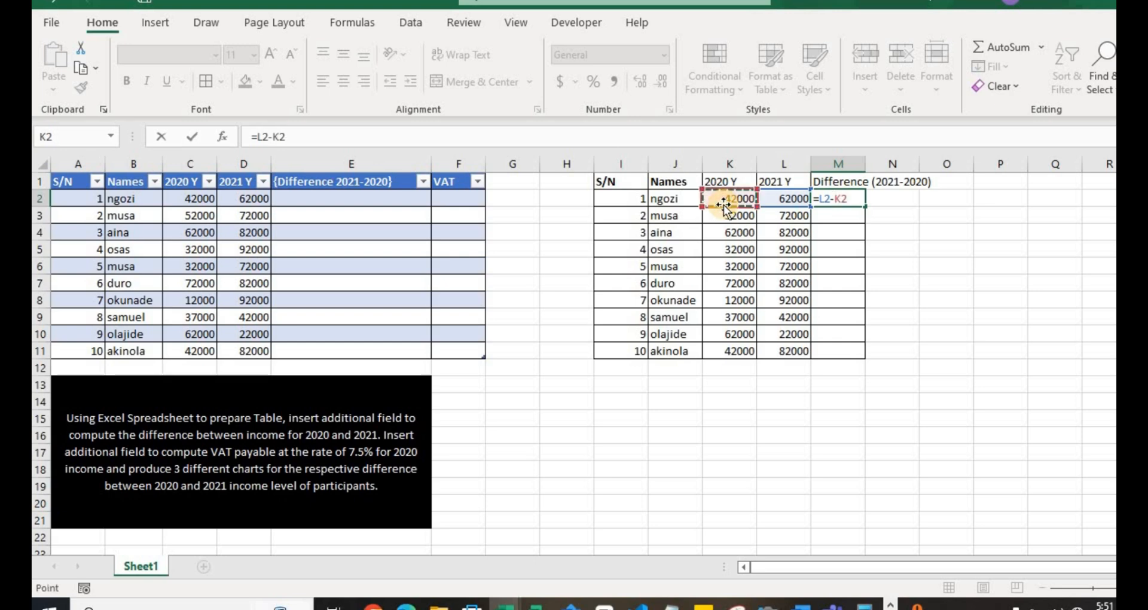
key("Return")
left_click(858, 202)
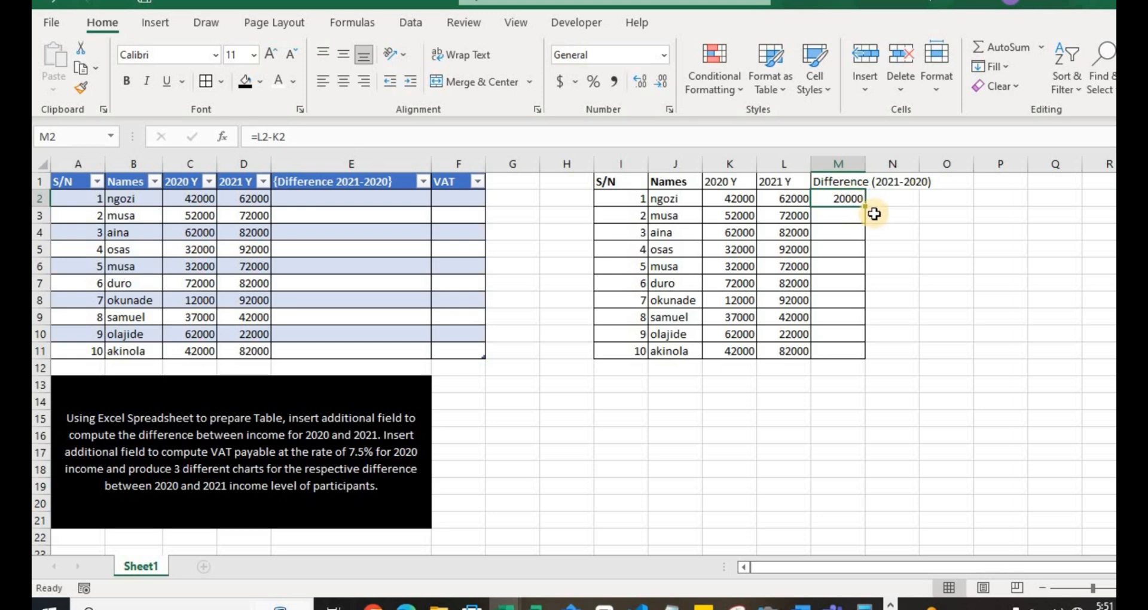
left_click_drag(865, 206, 860, 351)
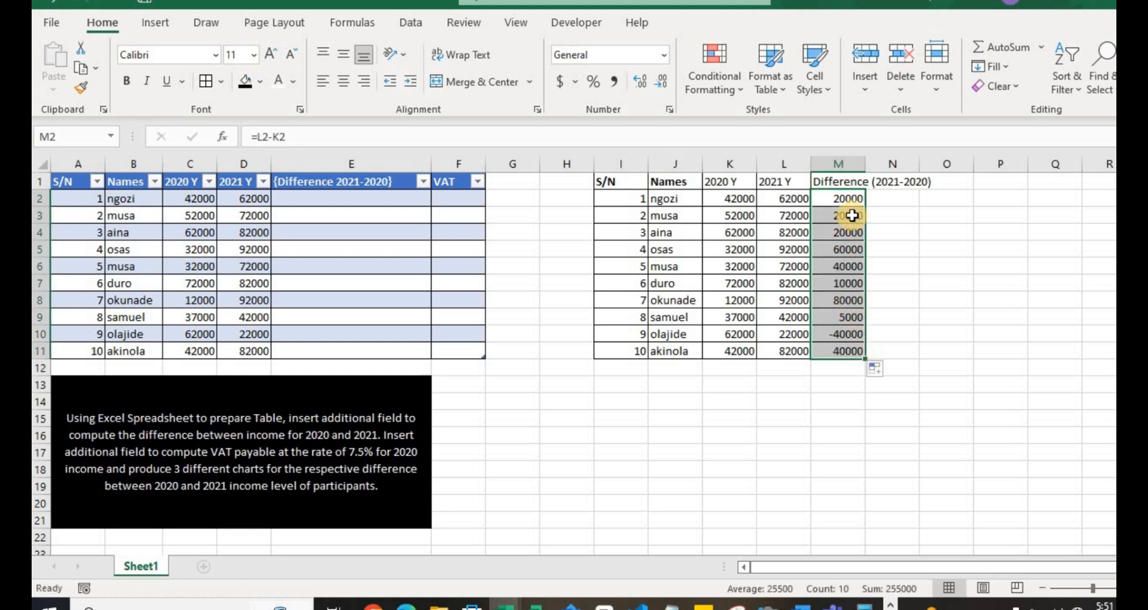
- Copy the difference formulas from M2:M11 into the blue table's Difference 2021-2020 column, starting at E2
key("ctrl+c")
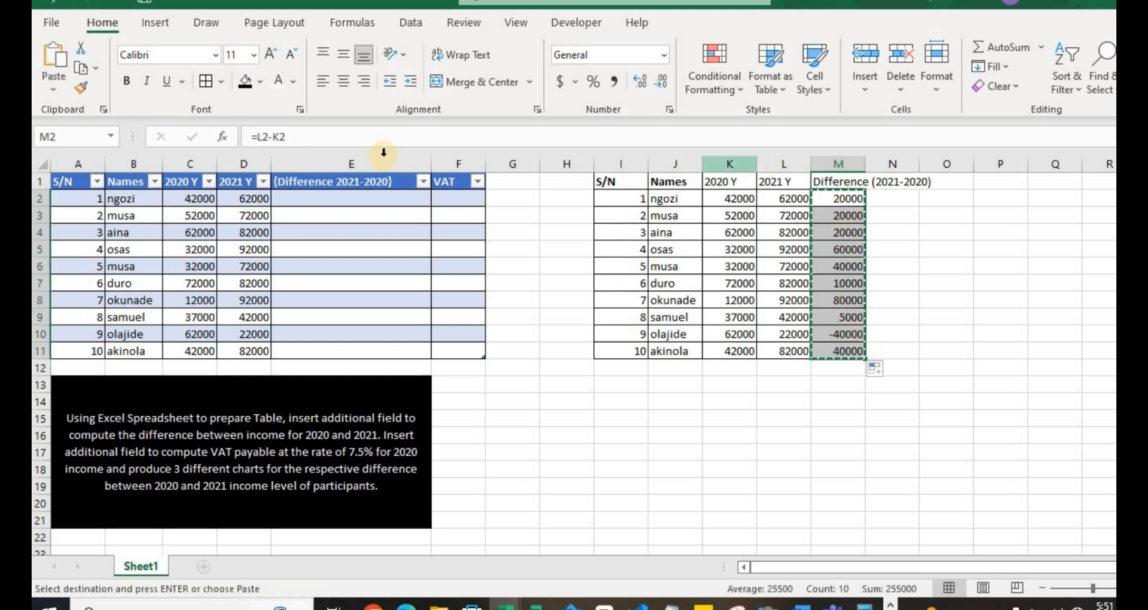
left_click(359, 199)
key("Return")
left_click(454, 201)
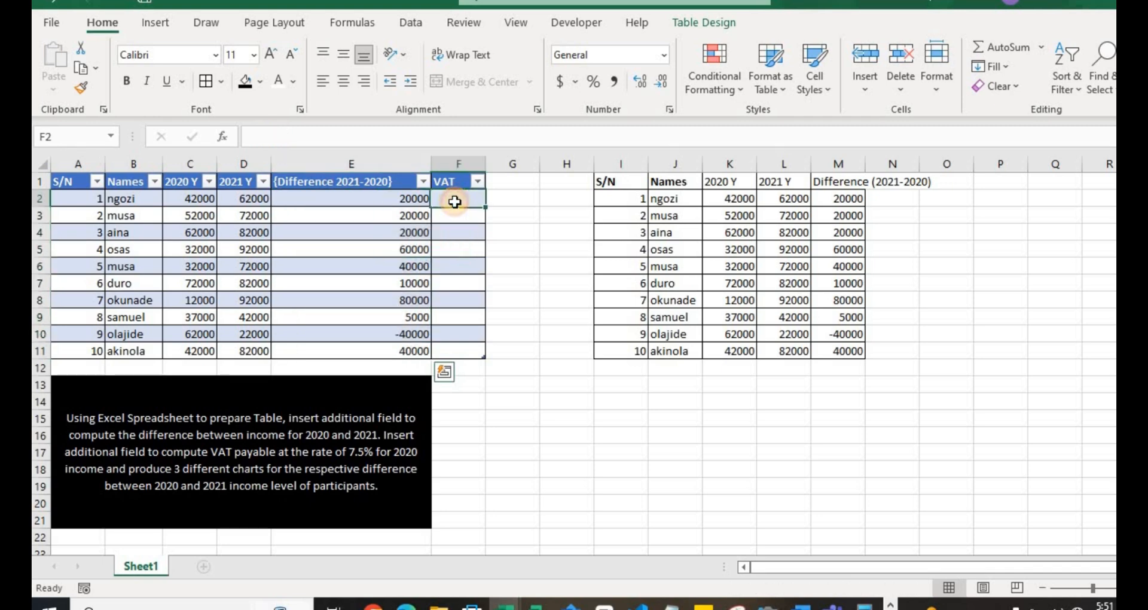
left_click(413, 201)
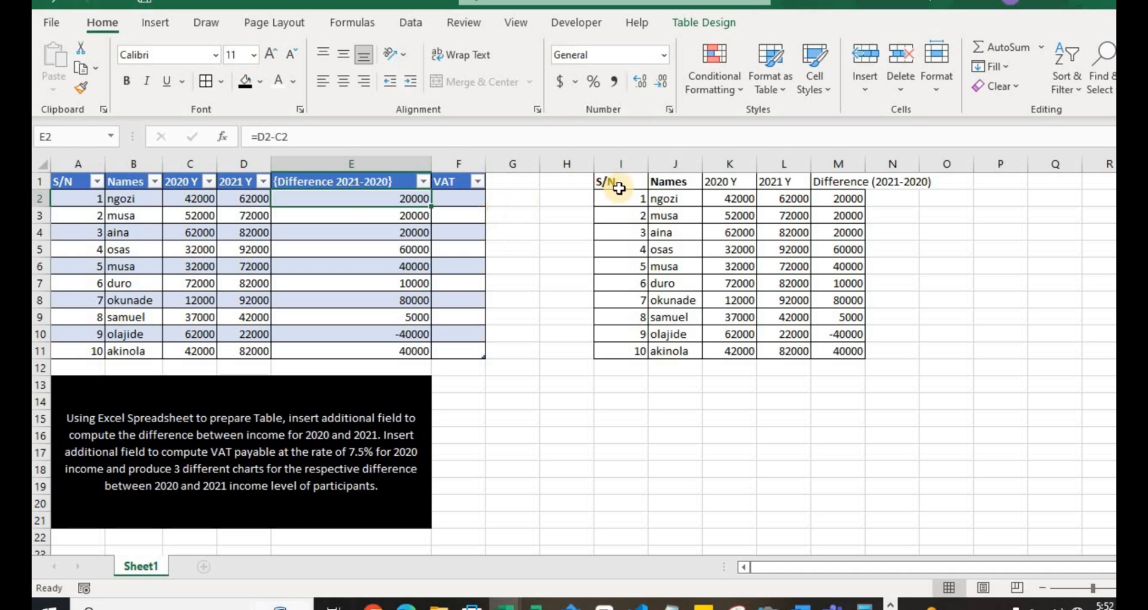
left_click(888, 198)
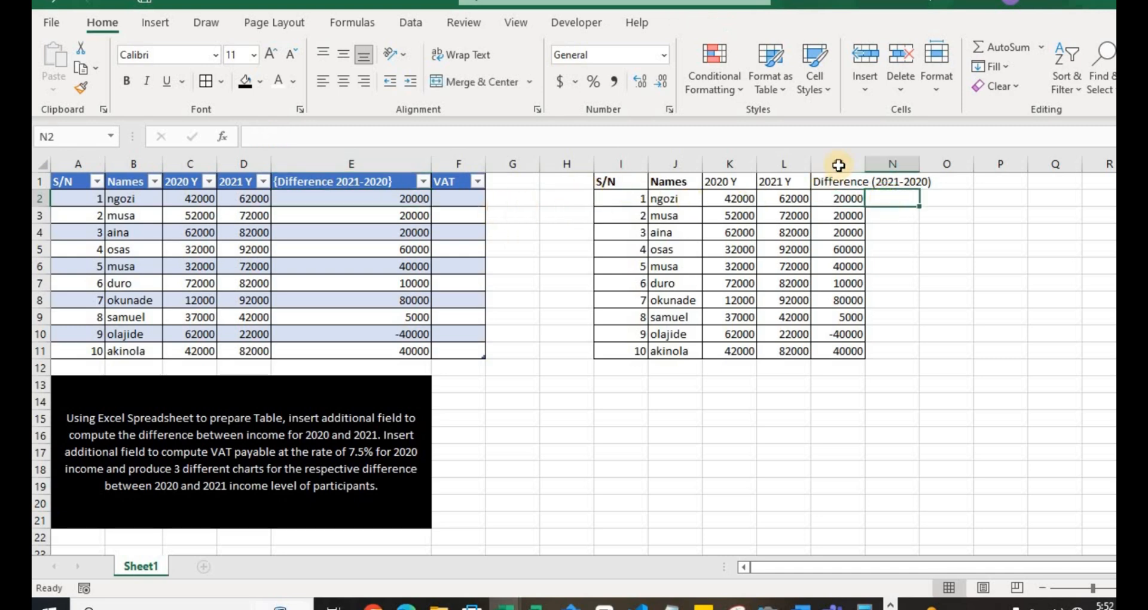
- Calculate the table's VAT column from the 2020 income by entering =[@[2020 Y]]*(7.5/100) in F2
left_click(458, 199)
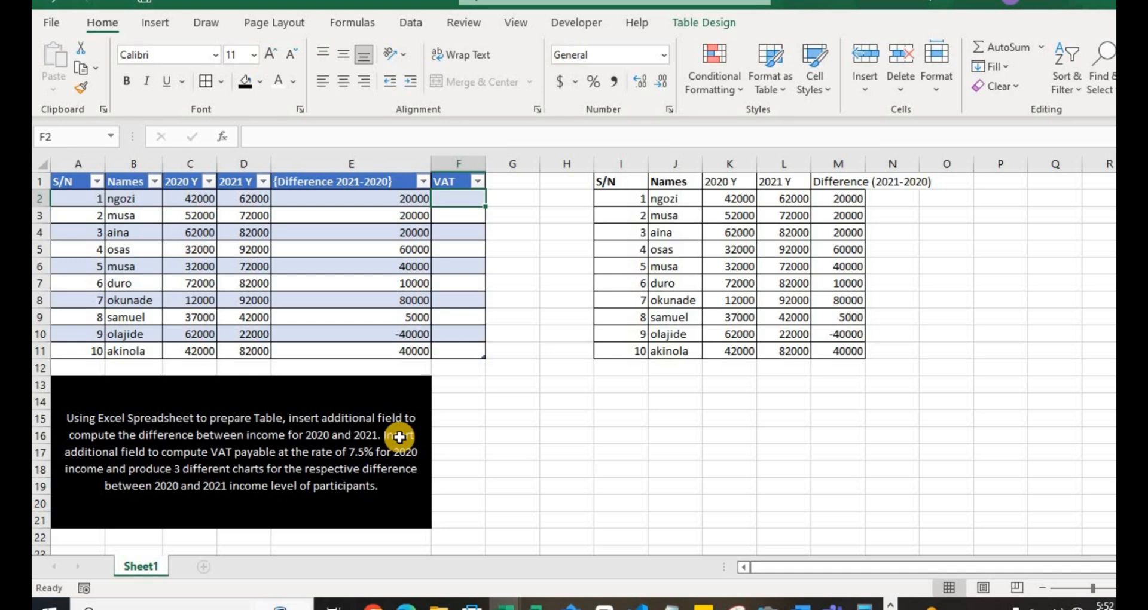
type("=")
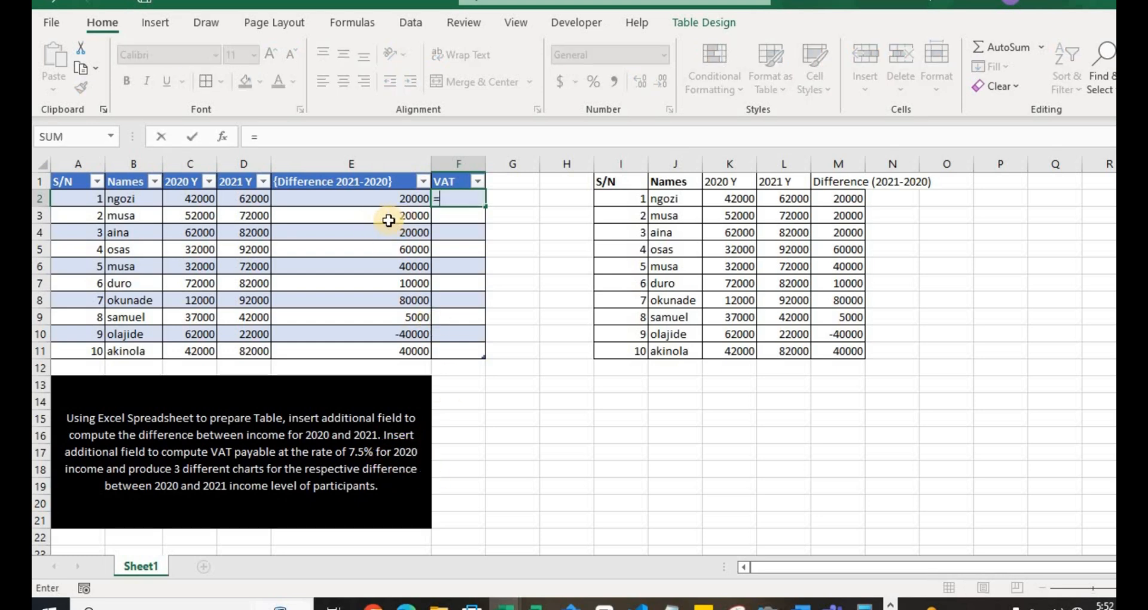
left_click(206, 197)
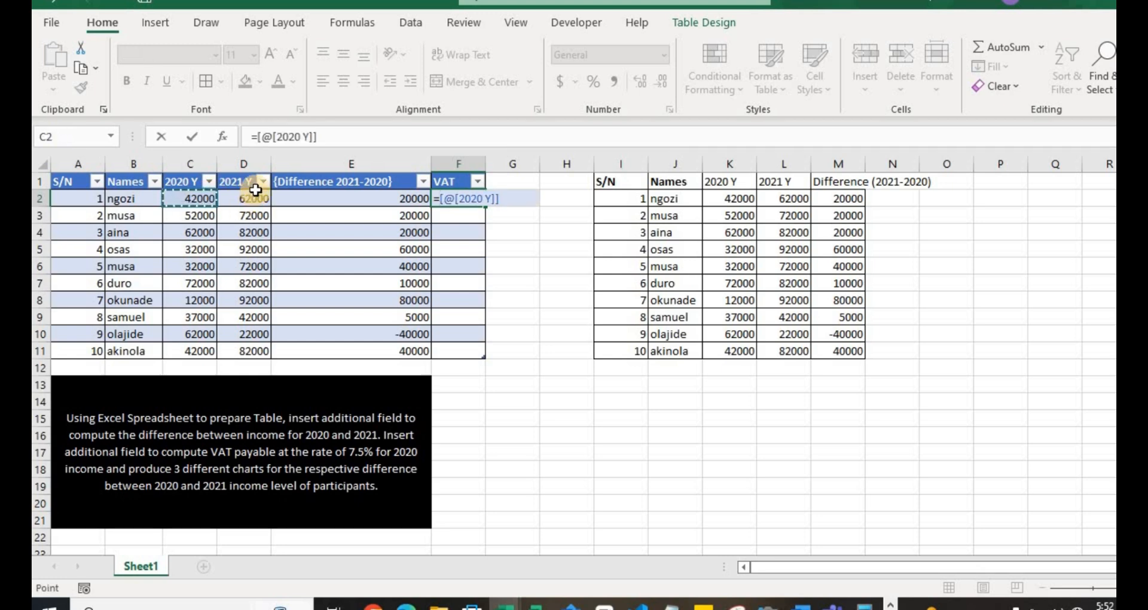
type("*")
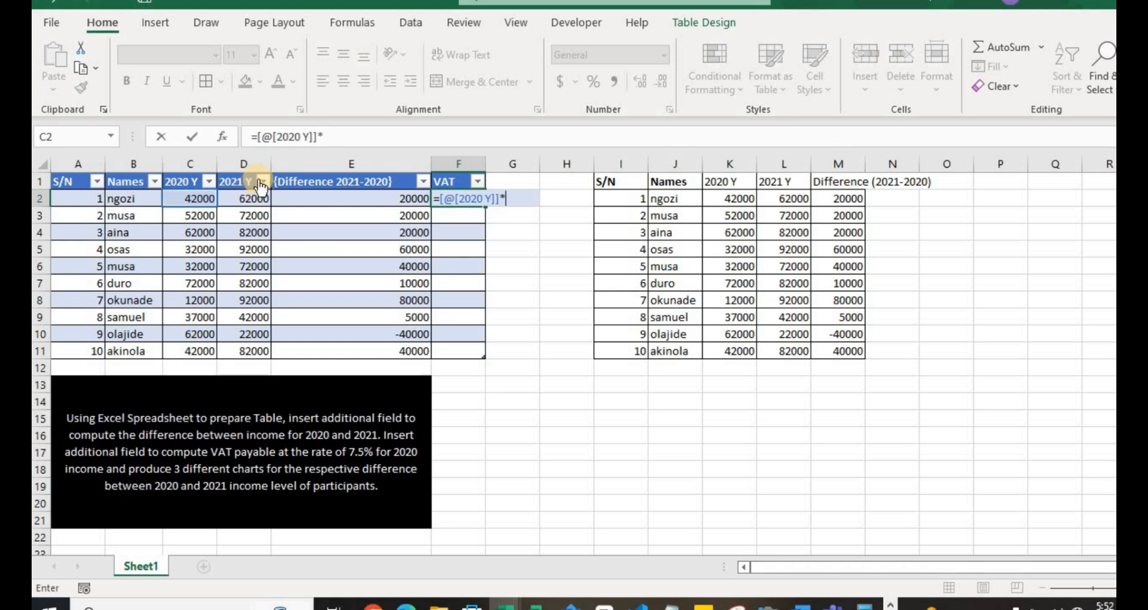
type("(")
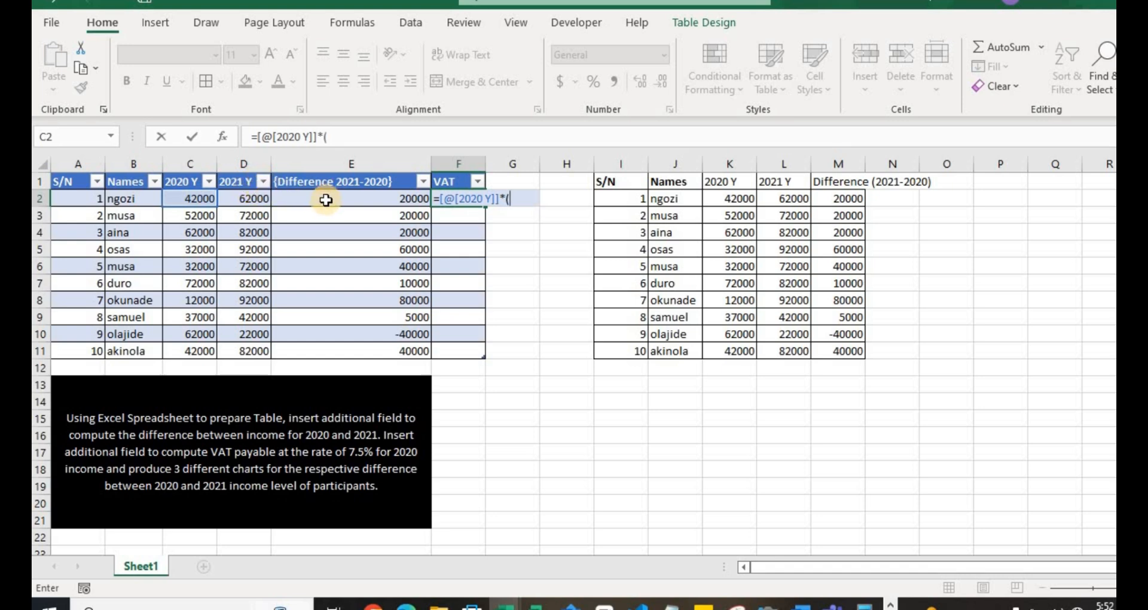
type("7.5/100")
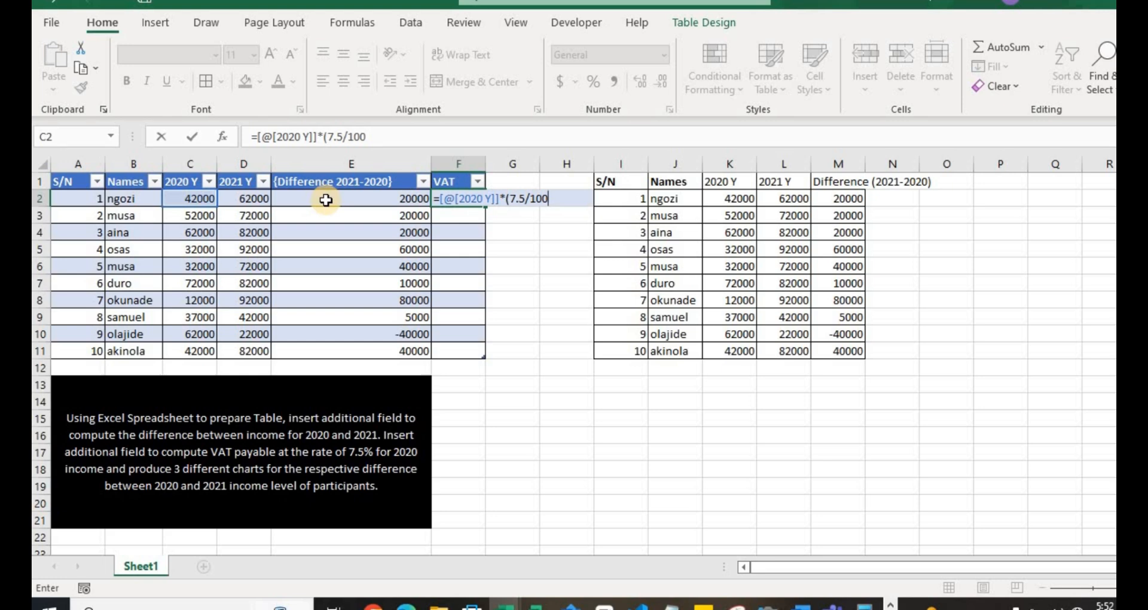
type(")")
key("Return")
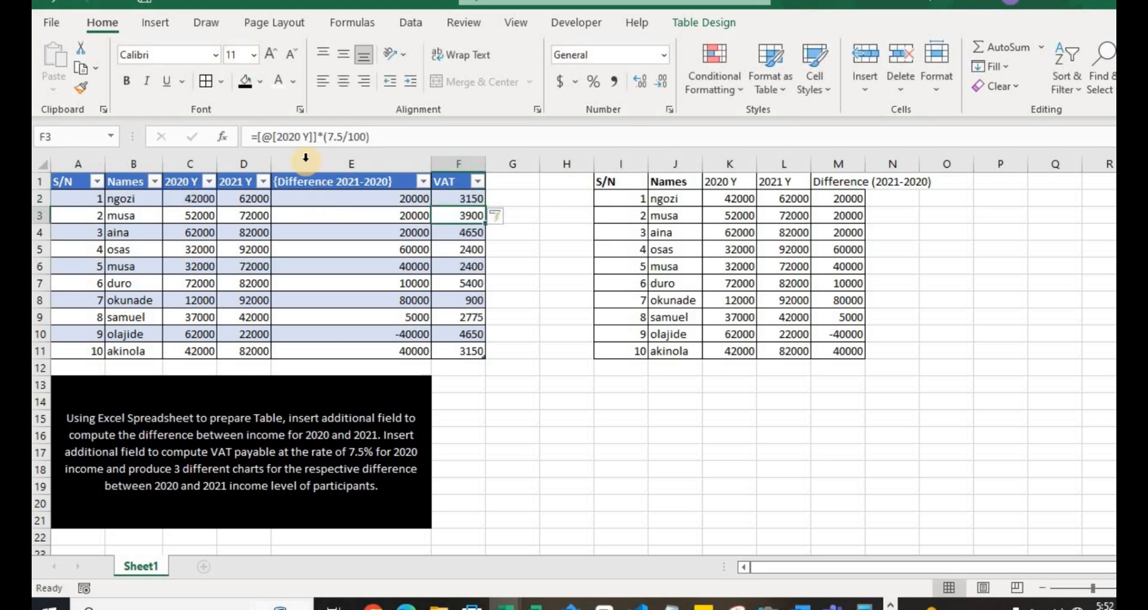
double_click(465, 192)
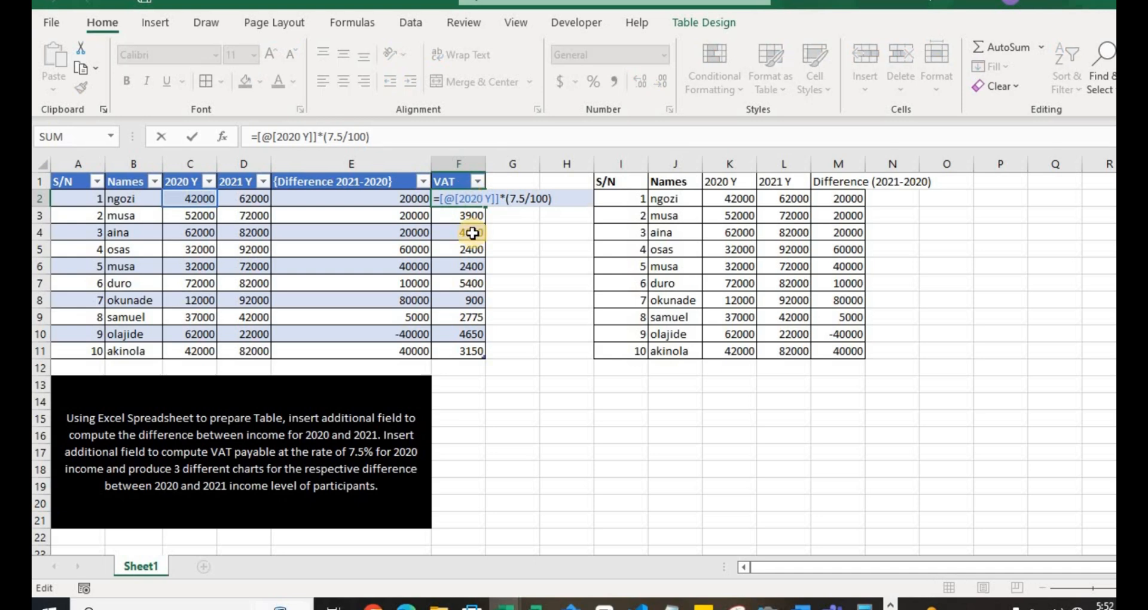
- Check the VAT formula in the first and last data rows of the table, cells F2 and F11
key("Return")
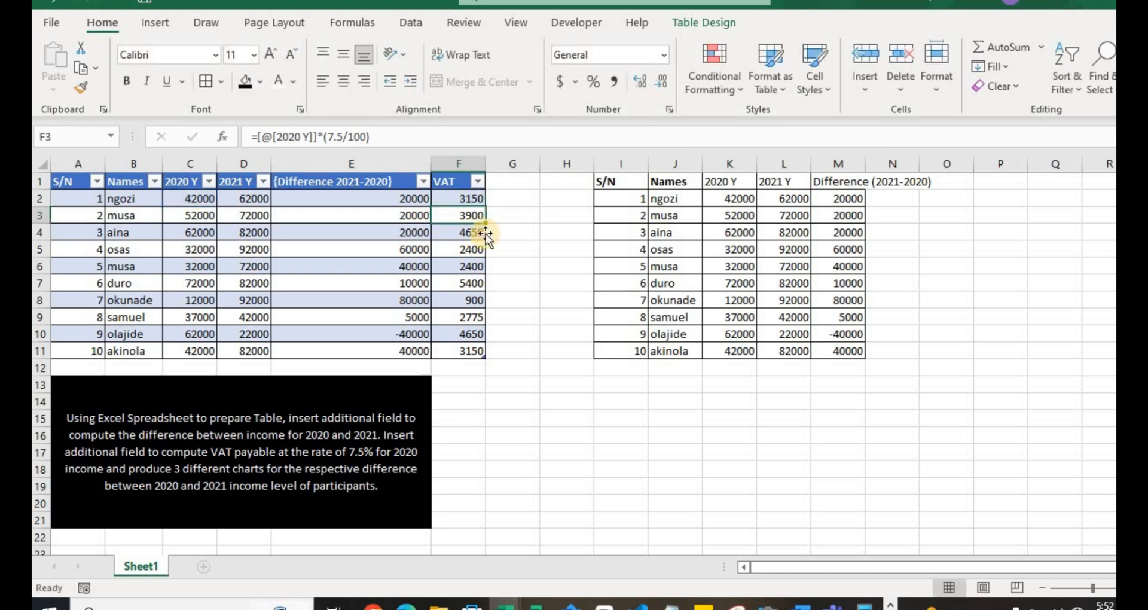
left_click(460, 199)
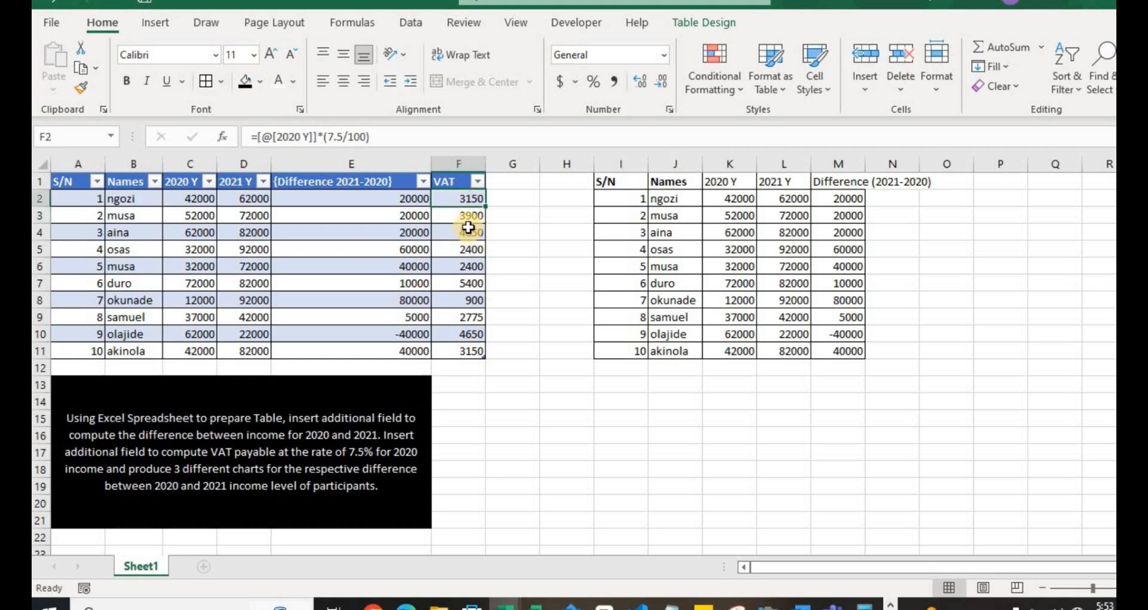
left_click(472, 353)
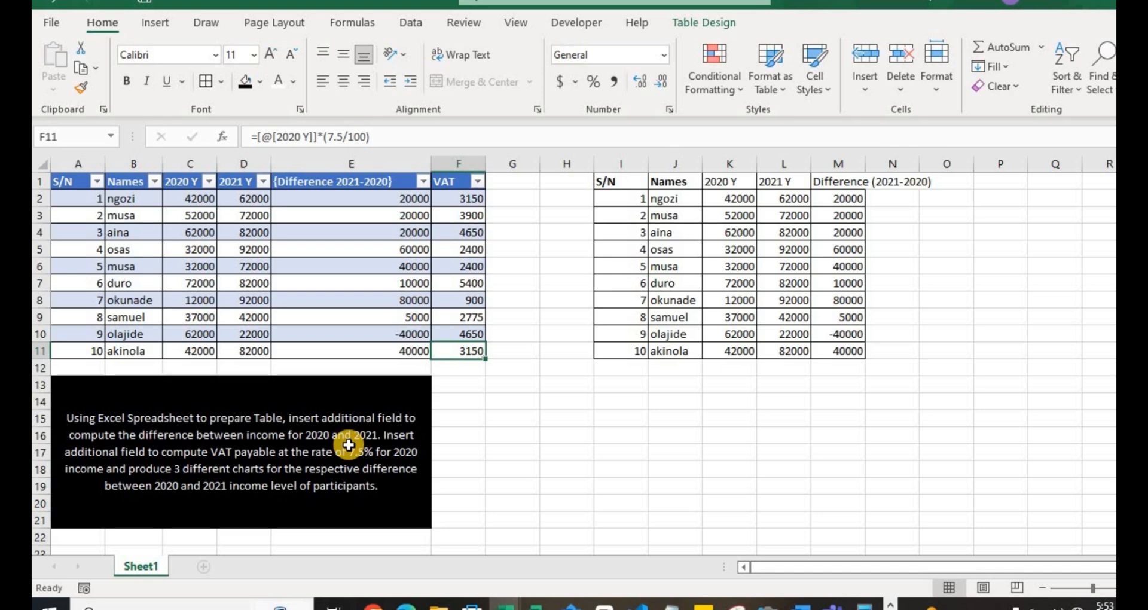
- Delete the duplicate unformatted table by clearing and removing all columns from I onwards
left_click(610, 163)
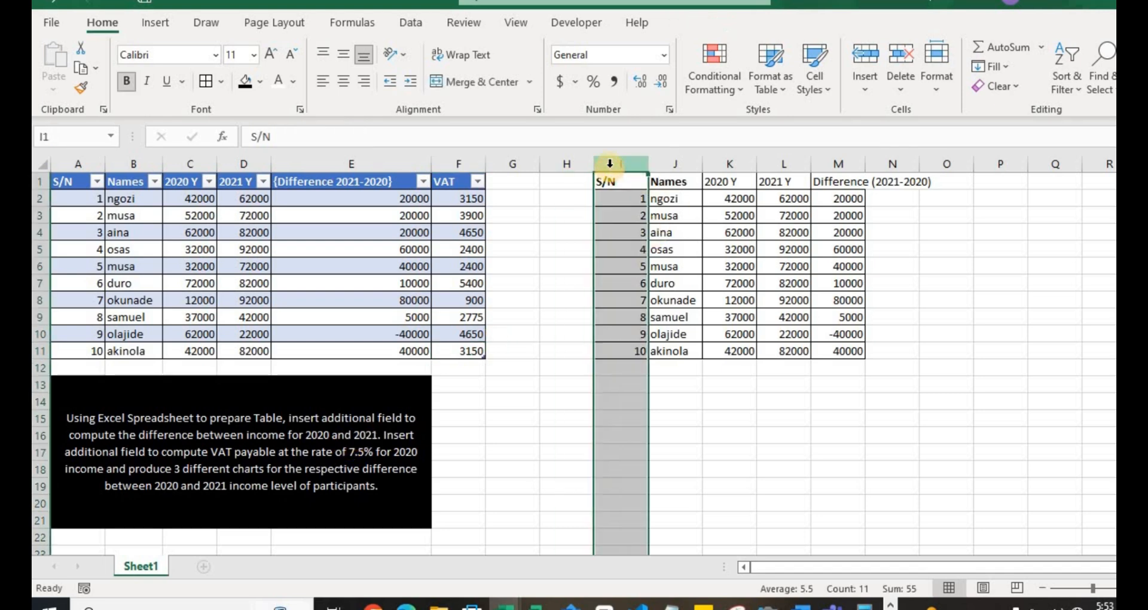
key("ctrl+shift+Right")
key("ctrl+shift+Right")
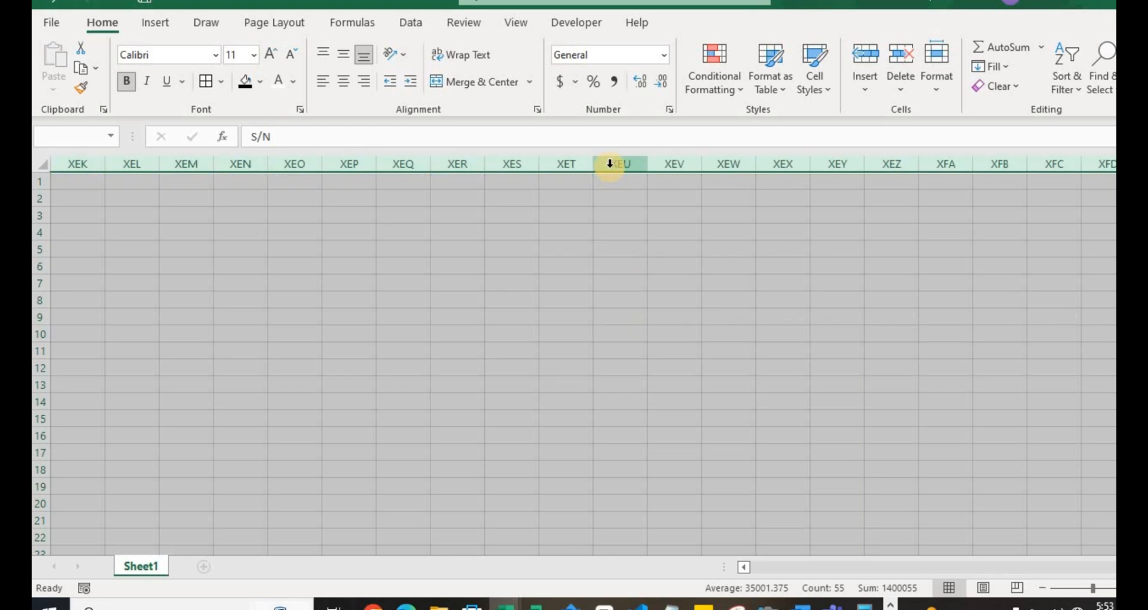
key("Delete")
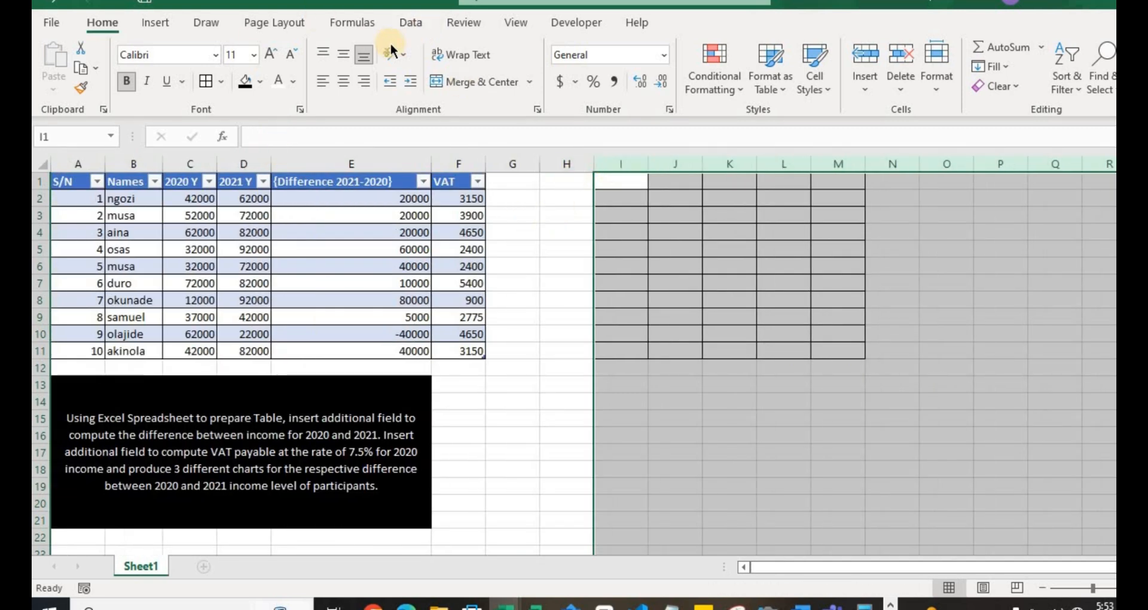
key("ctrl+minus")
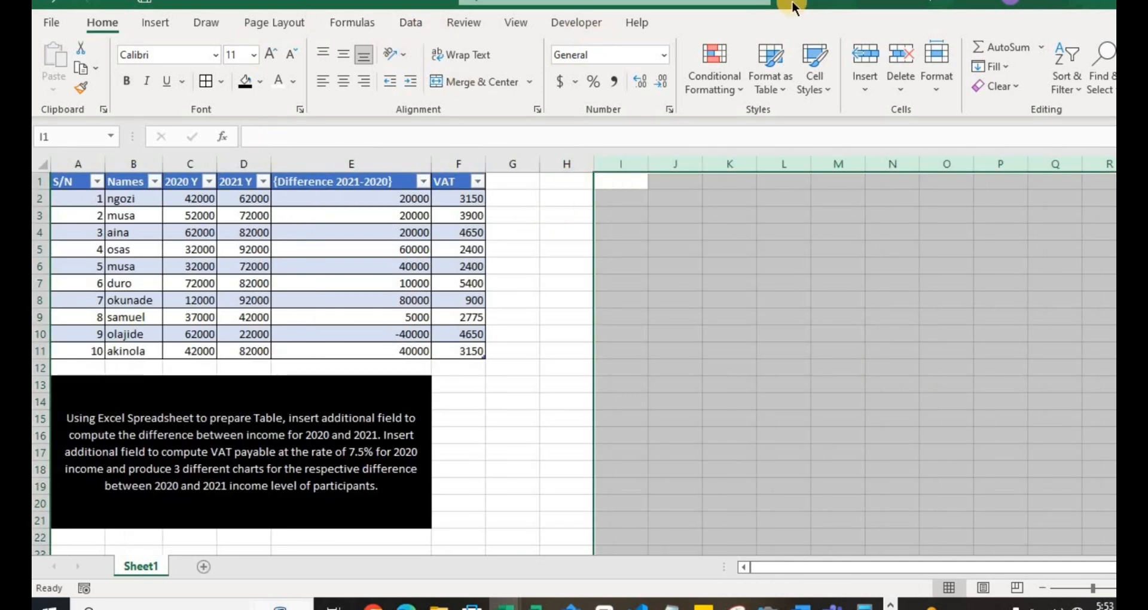
left_click(588, 259)
left_click(555, 203)
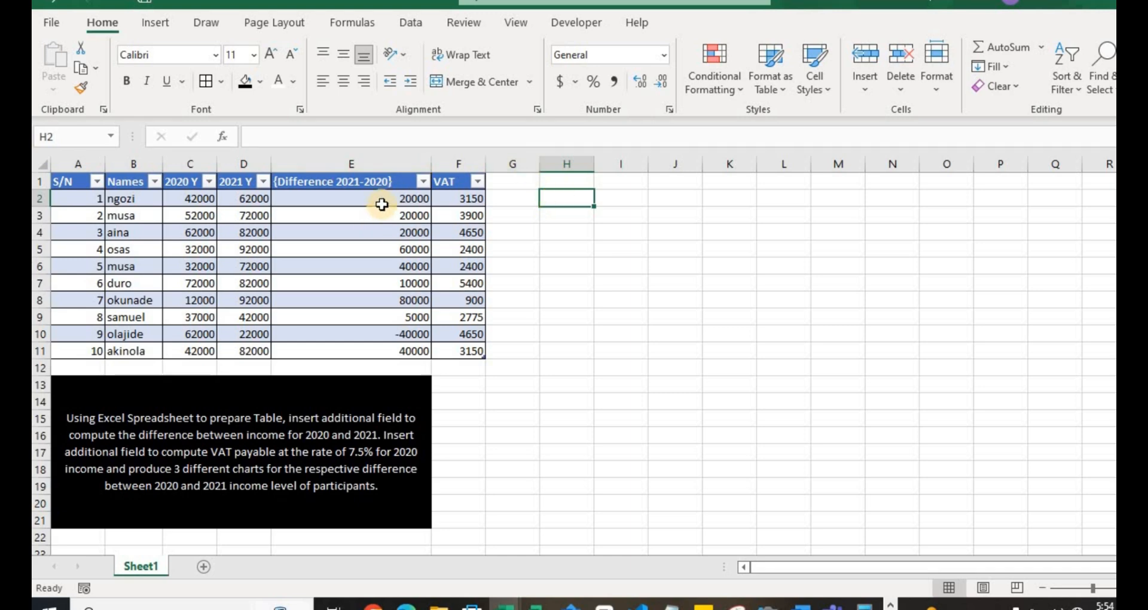
- Change the heading in E1 to "{Difference 2021-2020 (y)}"
left_click(401, 165)
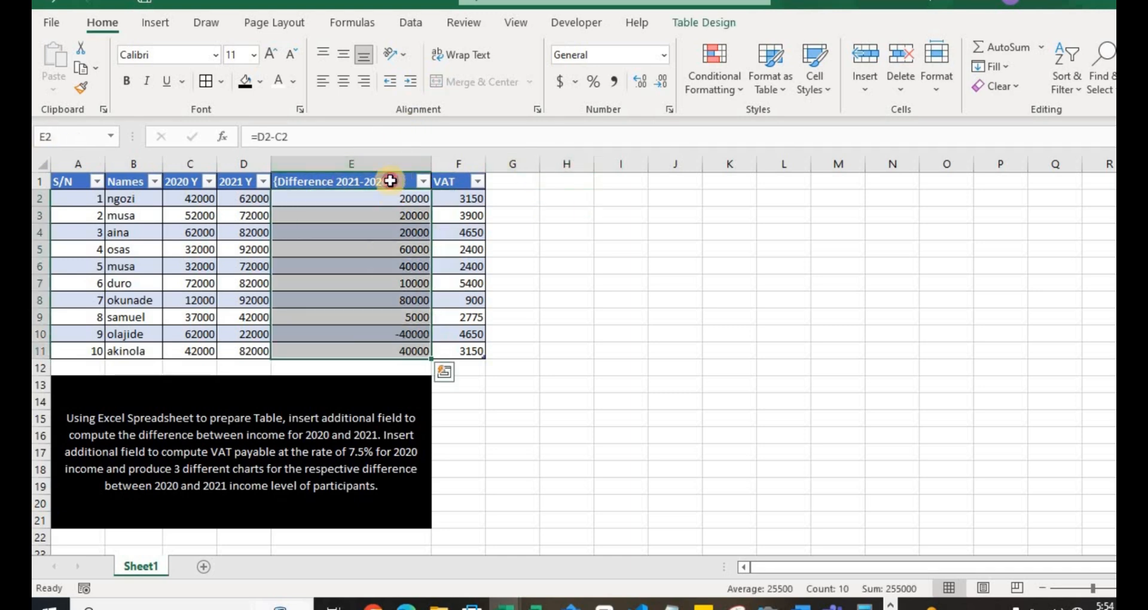
left_click(390, 181)
left_click(367, 137)
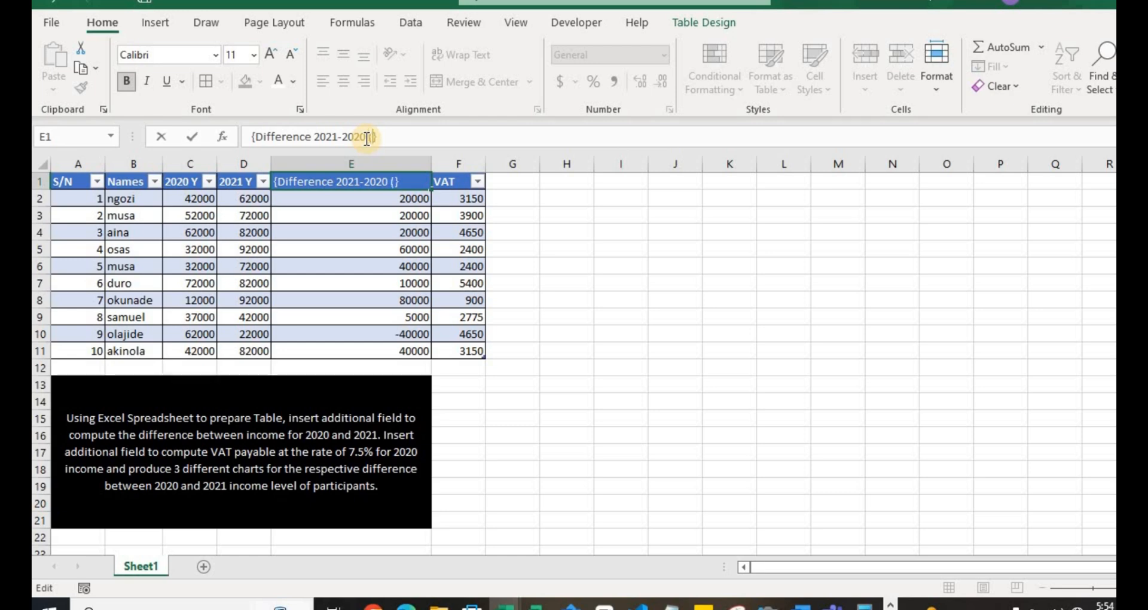
left_click(441, 253)
left_click(412, 201)
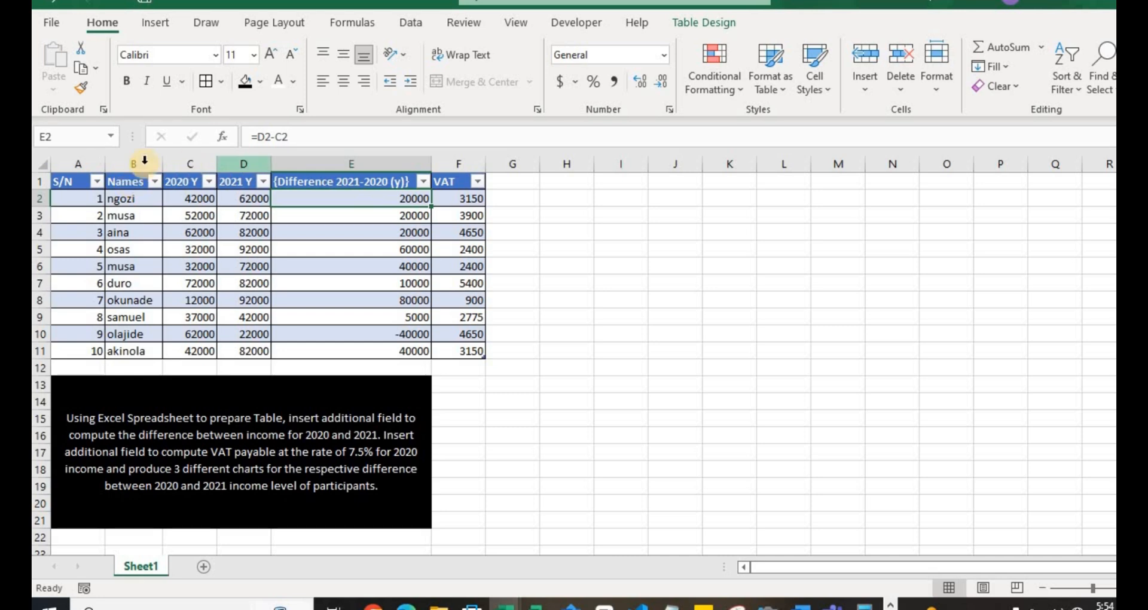
left_click(136, 200)
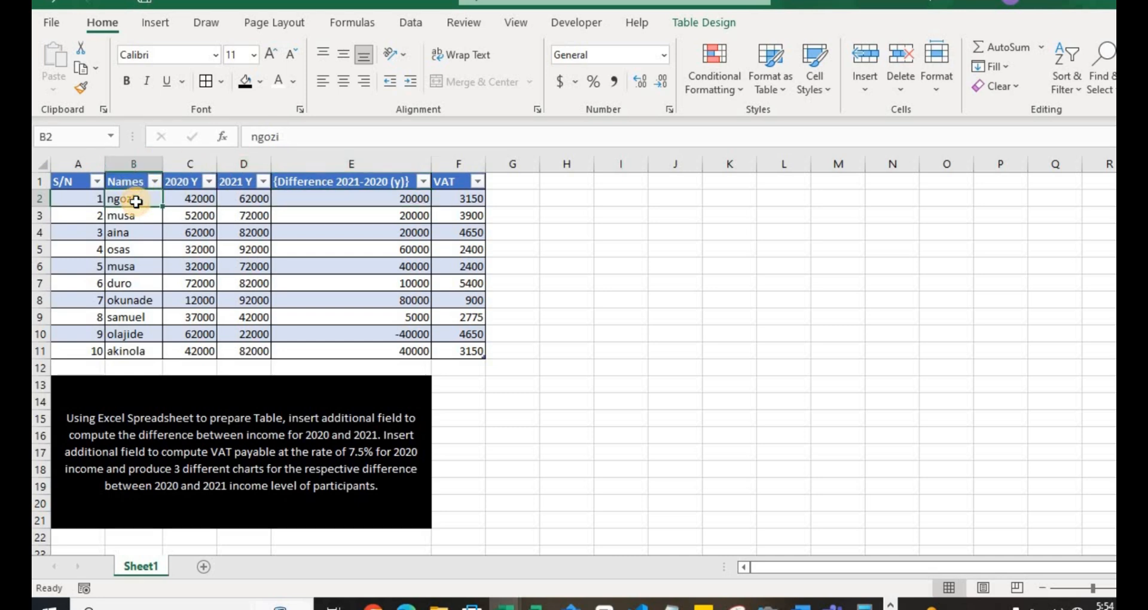
key("ctrl+shift+Down")
key("ctrl+q")
key("Escape")
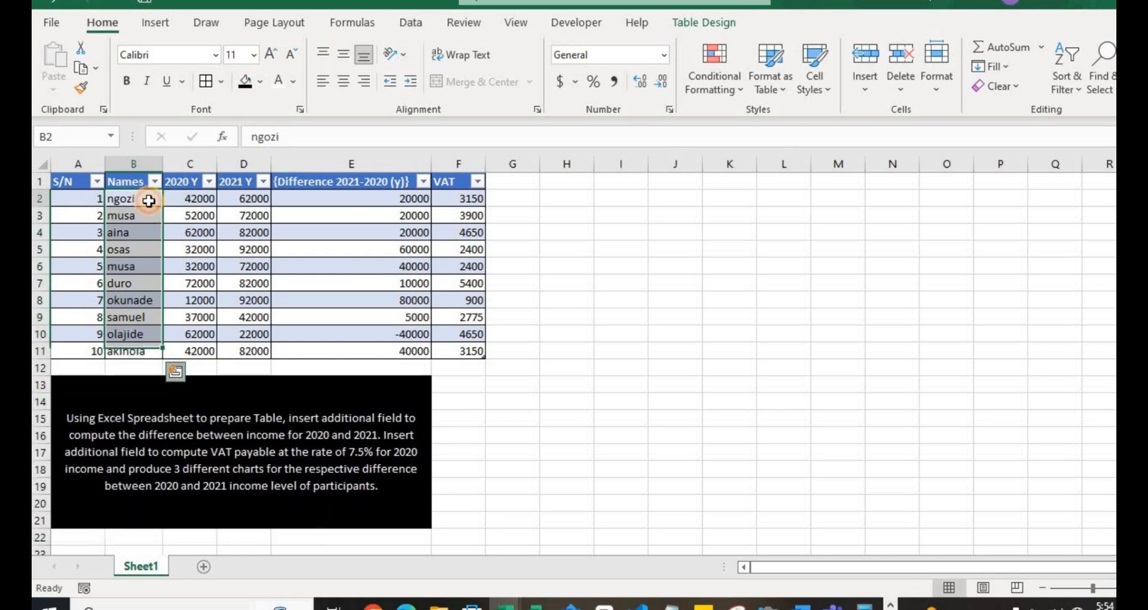
left_click(148, 201)
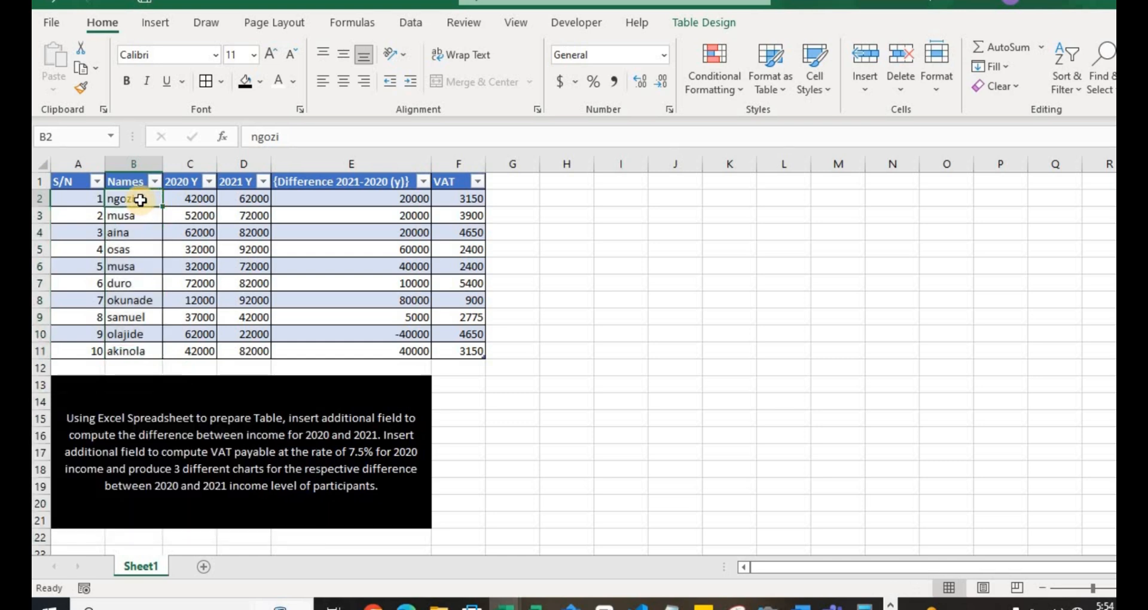
key("ctrl+shift+Down")
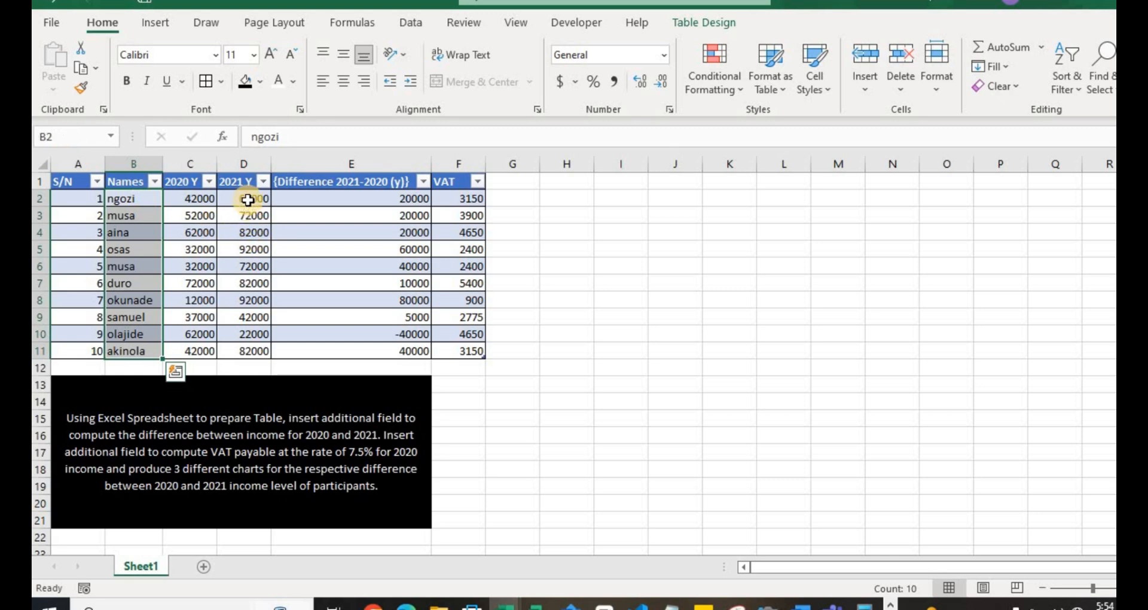
left_click(248, 200, "ctrl")
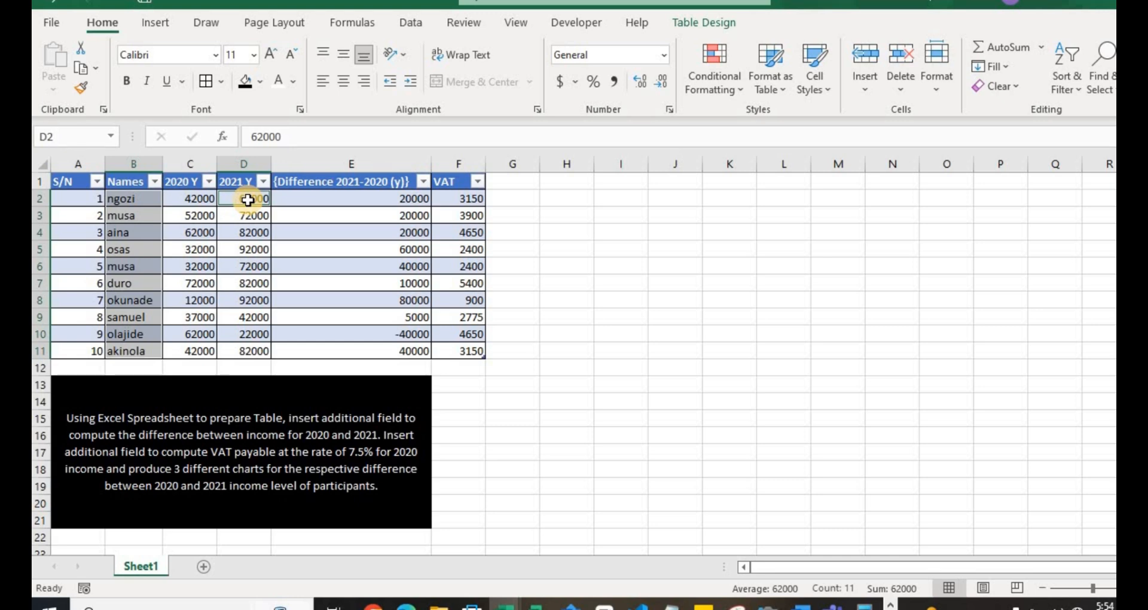
left_click(362, 205)
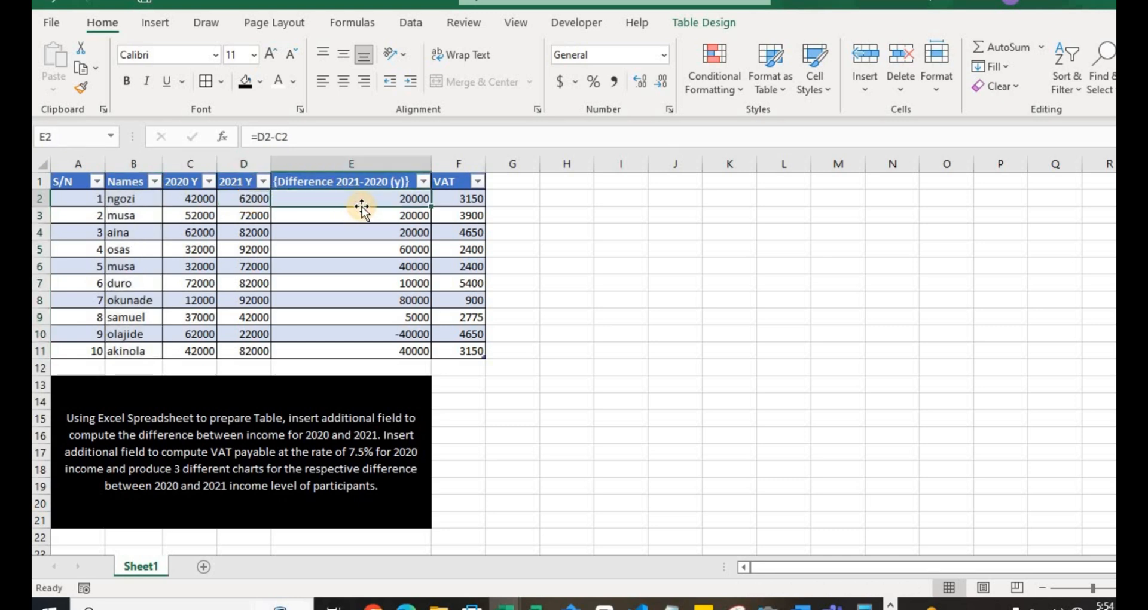
- Insert a 3-D stacked column chart of names B2:B11 and differences E2:E11, placed and shrunk to fit columns K to R, rows 1 to 9
left_click(151, 198)
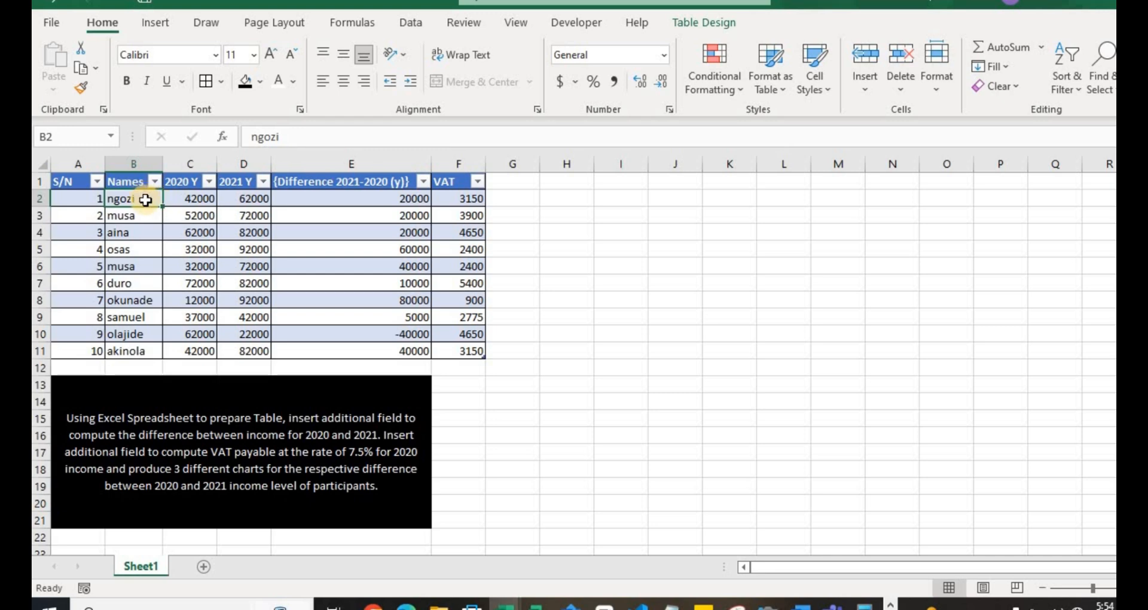
key("ctrl+shift+Down")
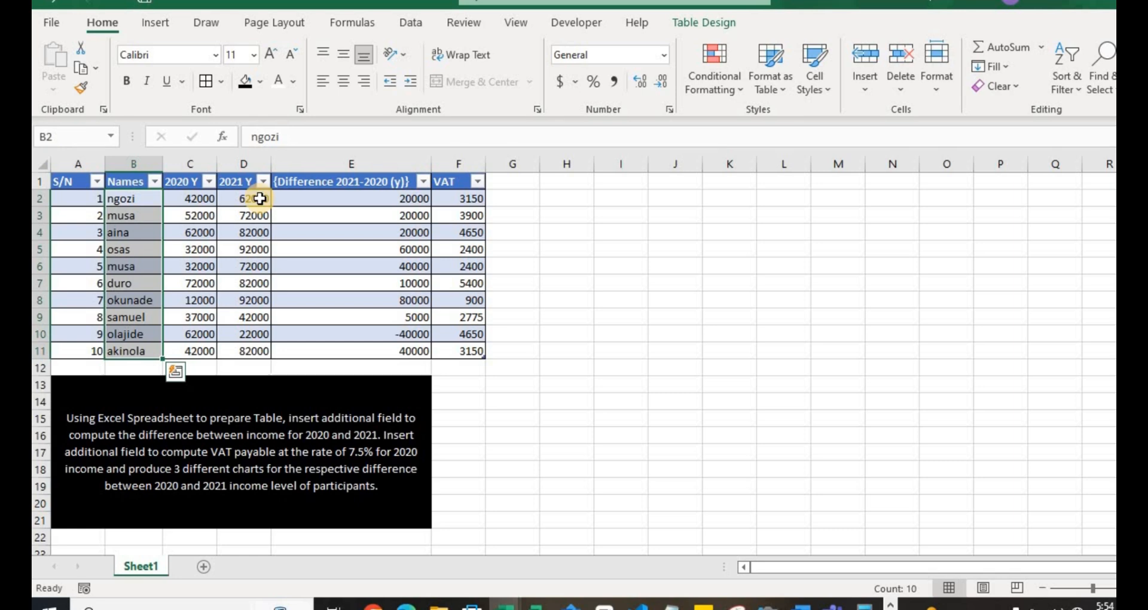
left_click(337, 200)
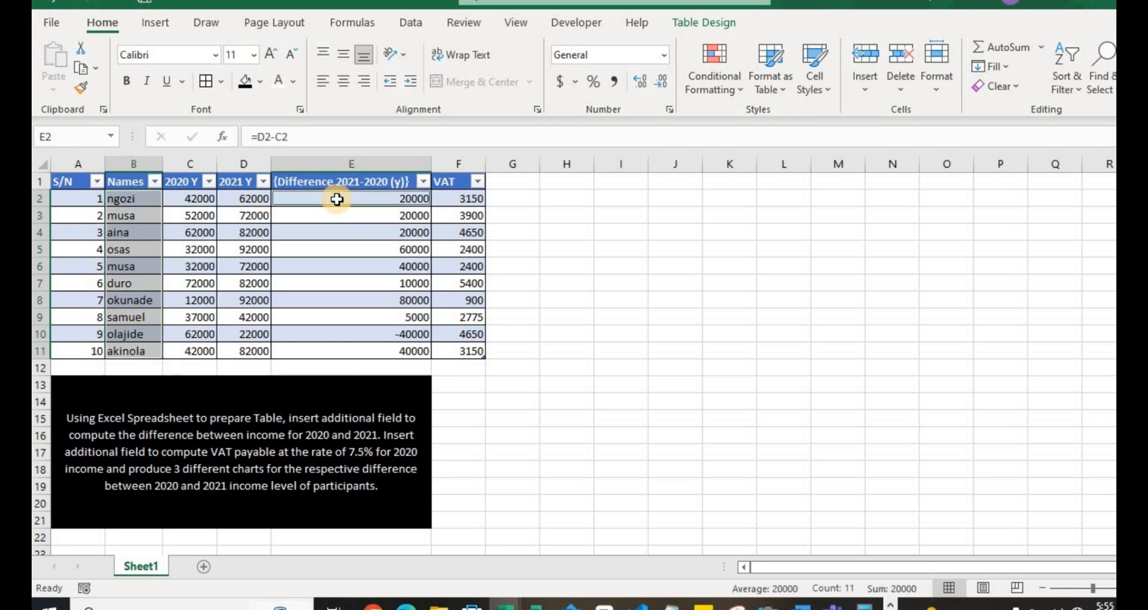
key("ctrl+shift+Down")
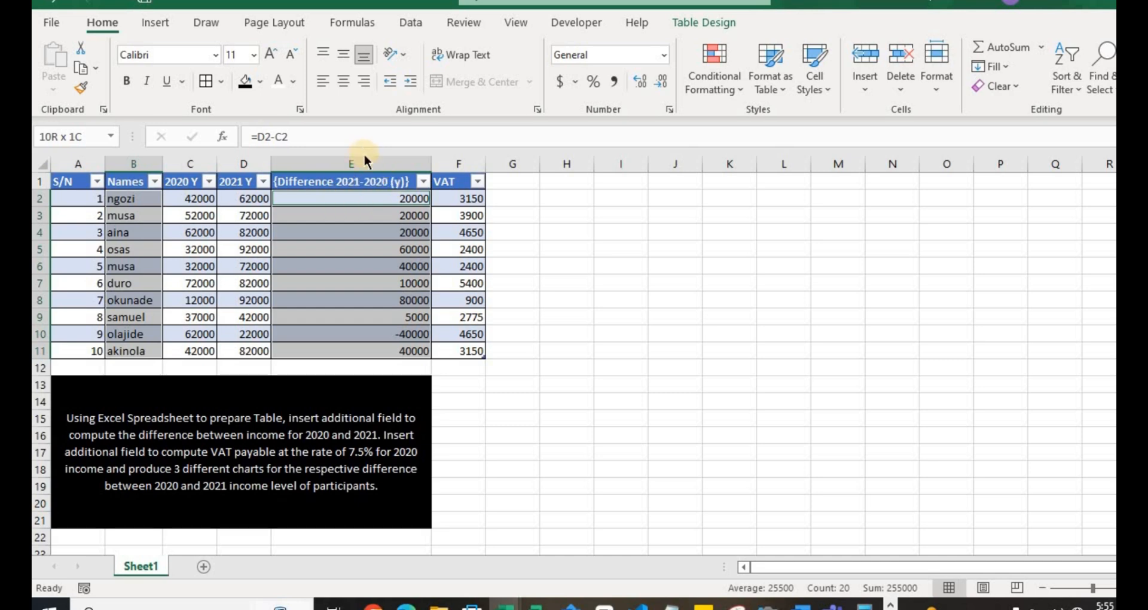
left_click(154, 27)
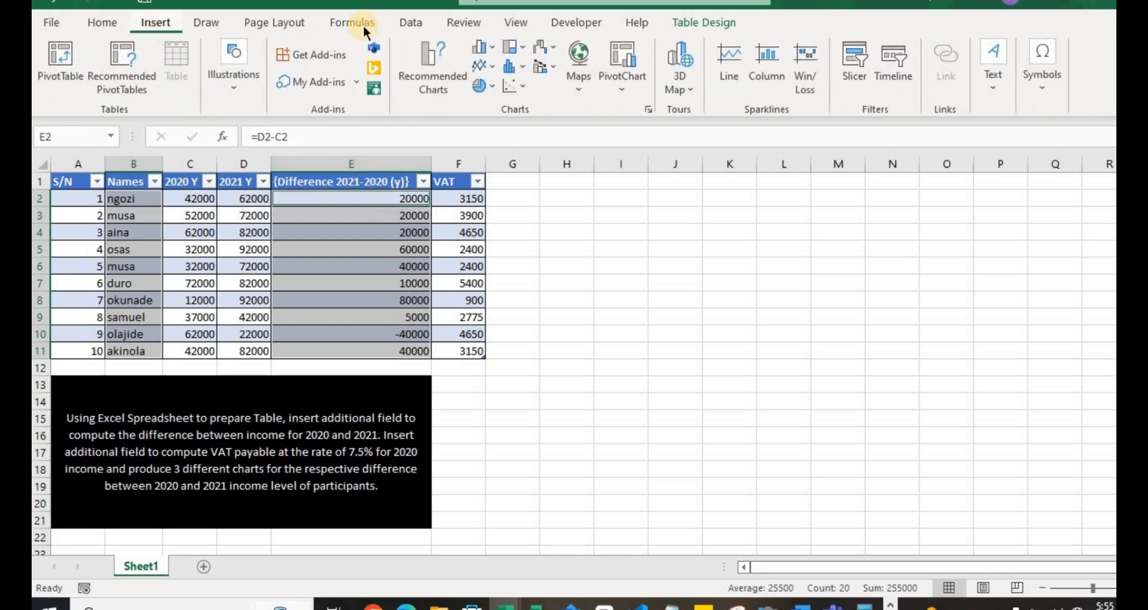
left_click(490, 45)
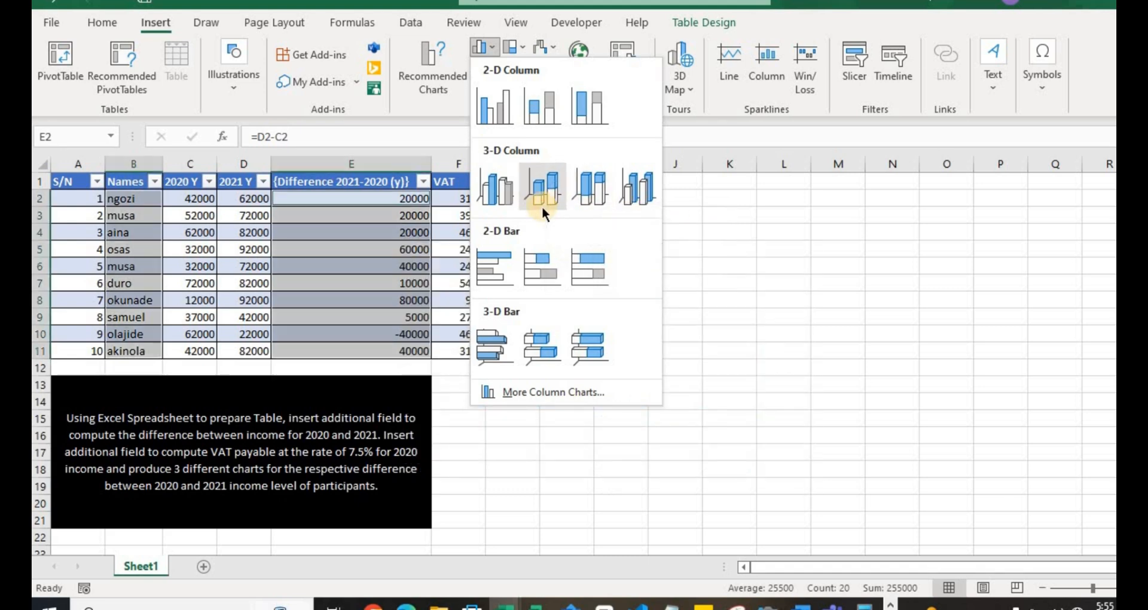
left_click(542, 203)
left_click_drag(736, 256, 1061, 184)
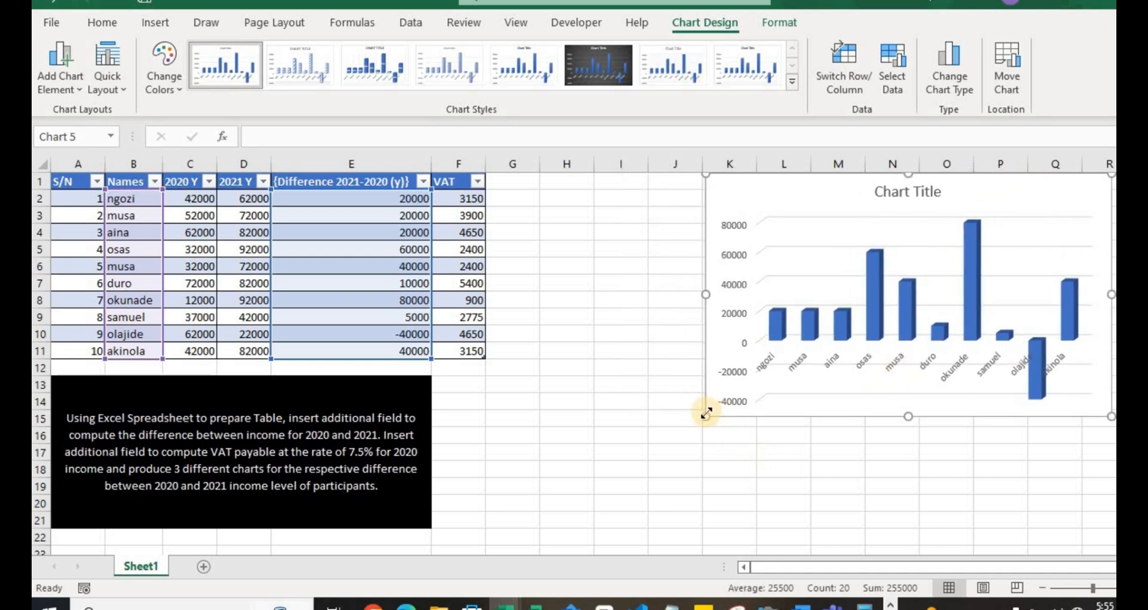
left_click_drag(706, 415, 740, 326)
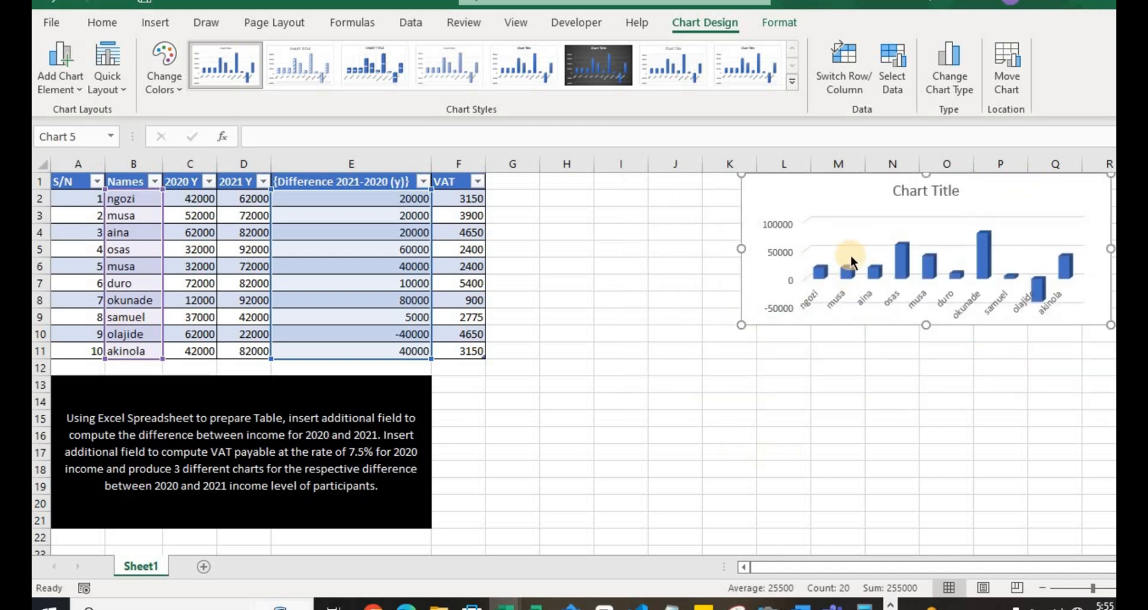
- Set the column chart's title to "INCOME LEVEL OF PARTICIPANTS"
double_click(912, 189)
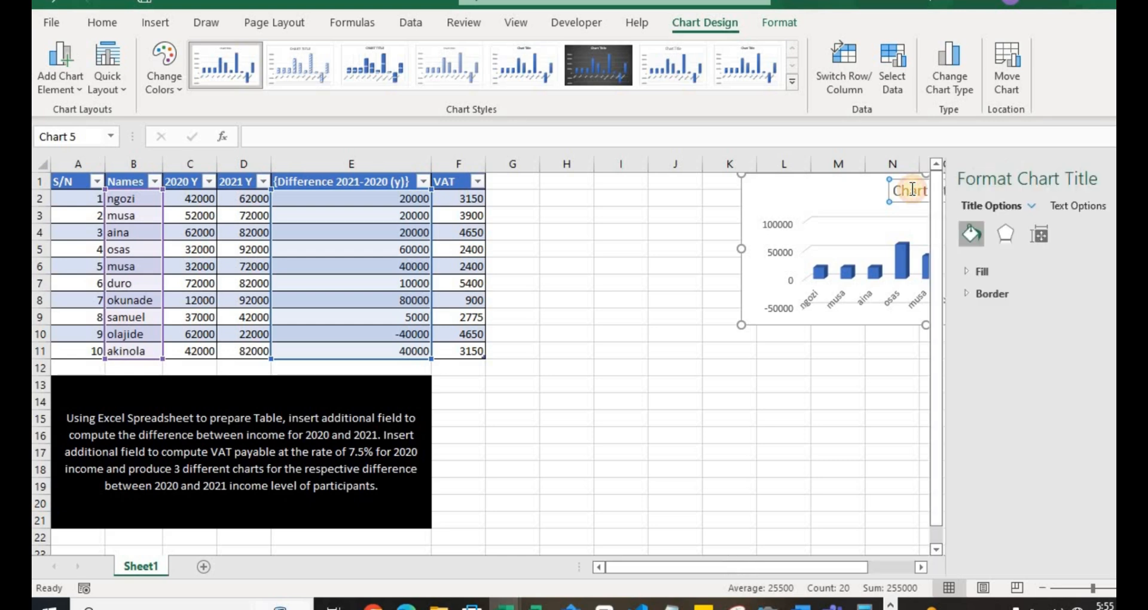
left_click_drag(914, 190, 1010, 185)
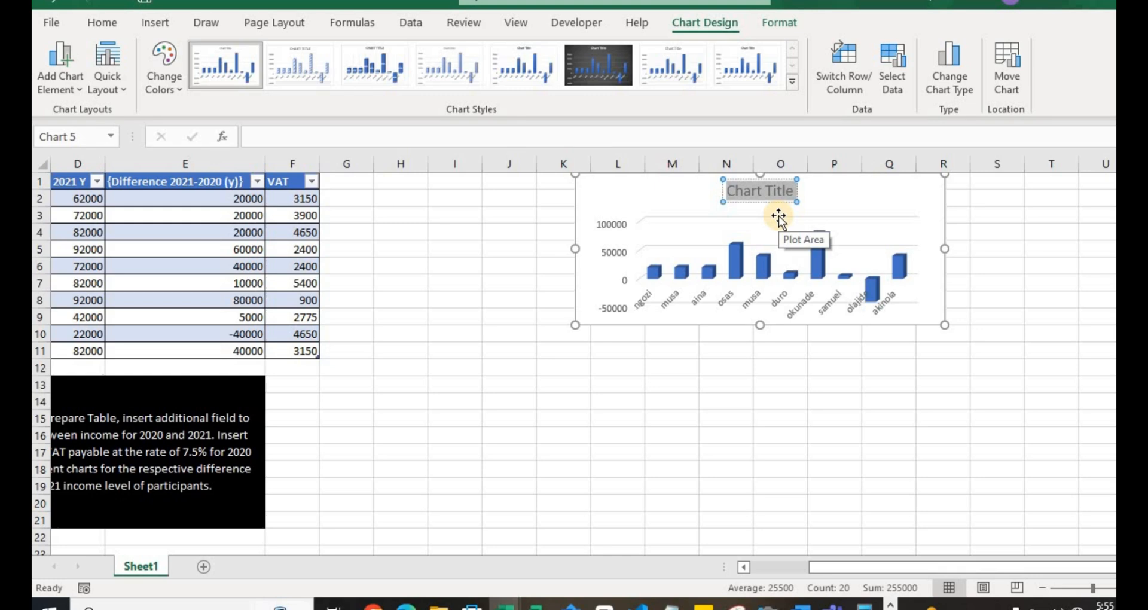
type("IN")
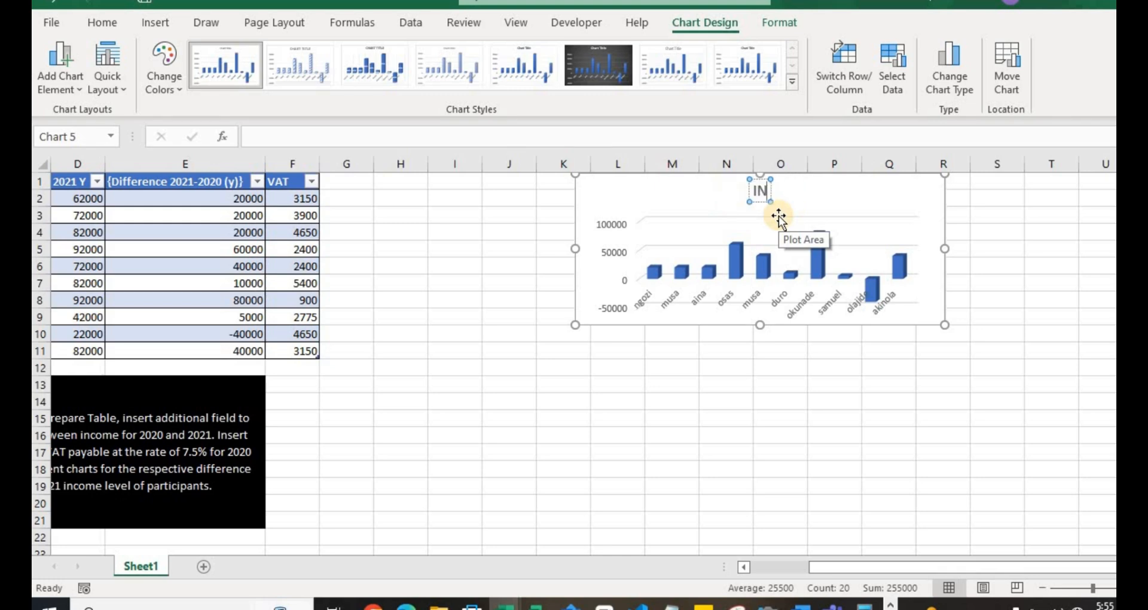
type("COME LEVEL OF")
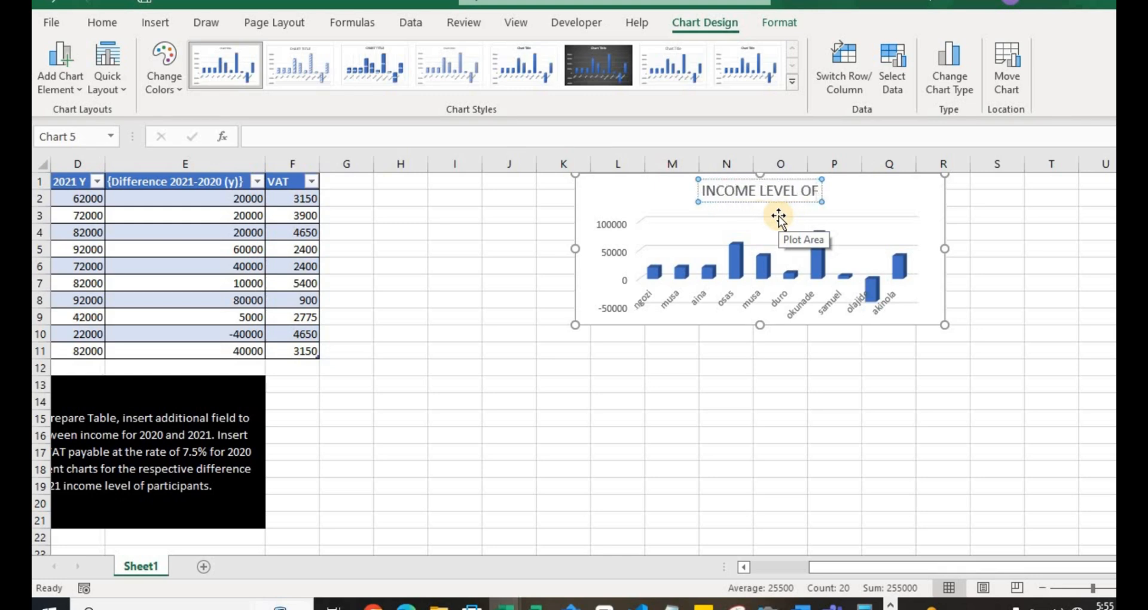
type(" PARTICIPANT")
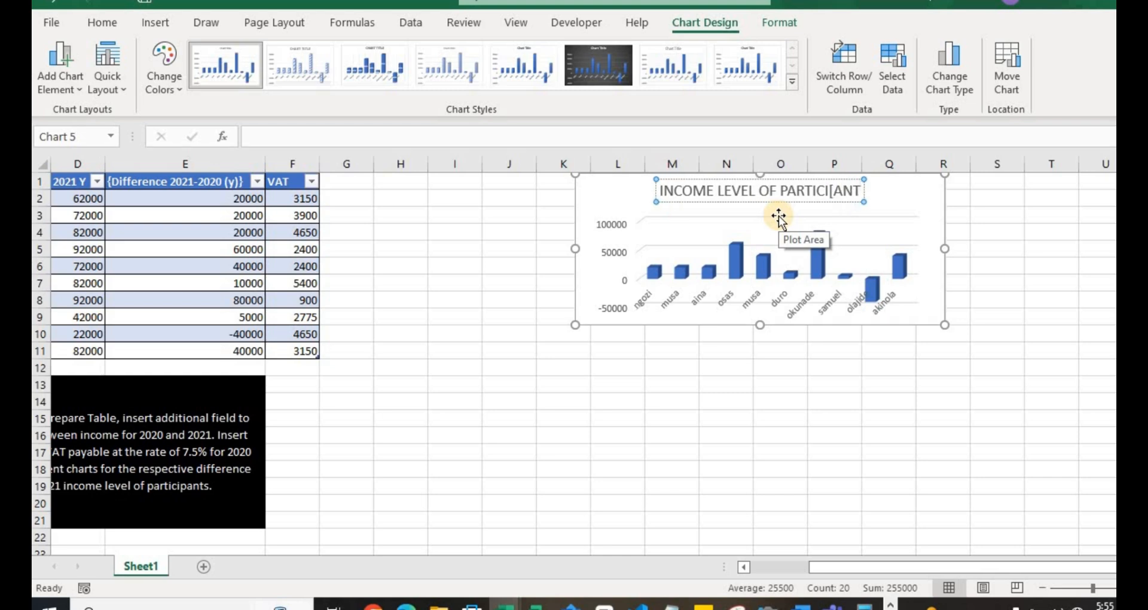
key("BackSpace")
key("BackSpace")
key("BackSpace")
key("BackSpace")
type("PANTS")
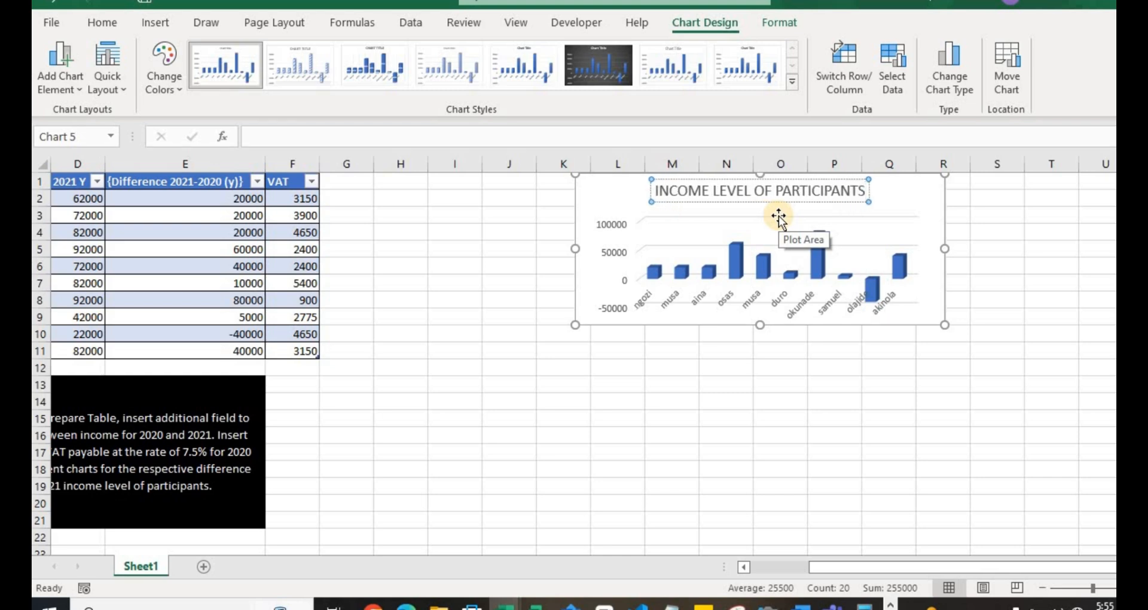
left_click(743, 385)
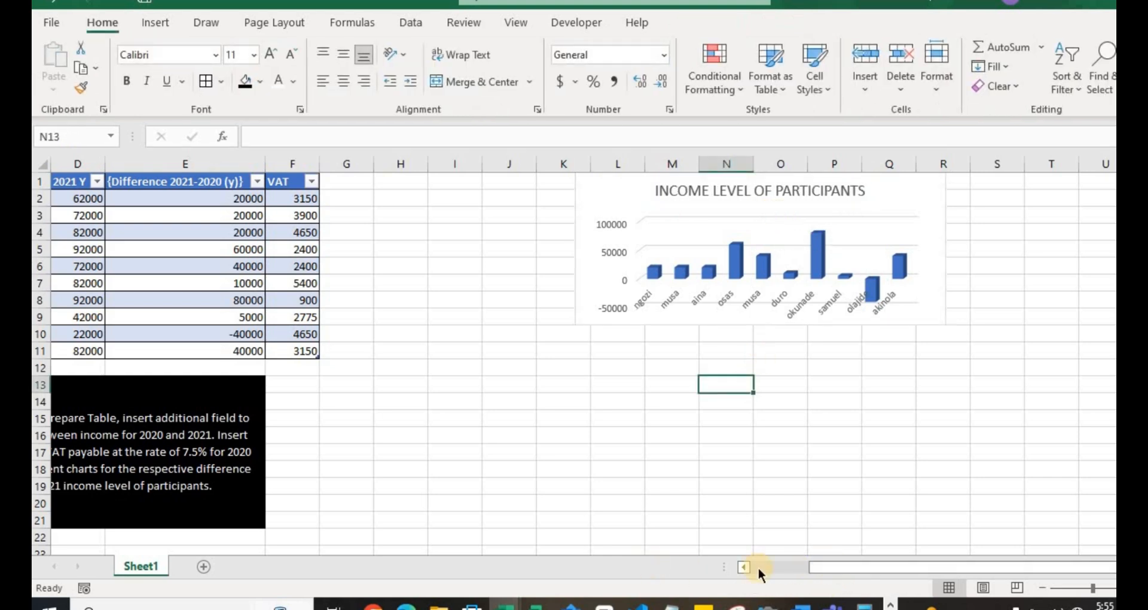
- Insert a 3-D pie chart of the names in B2:B11 and the differences in E2:E11
left_click(792, 566)
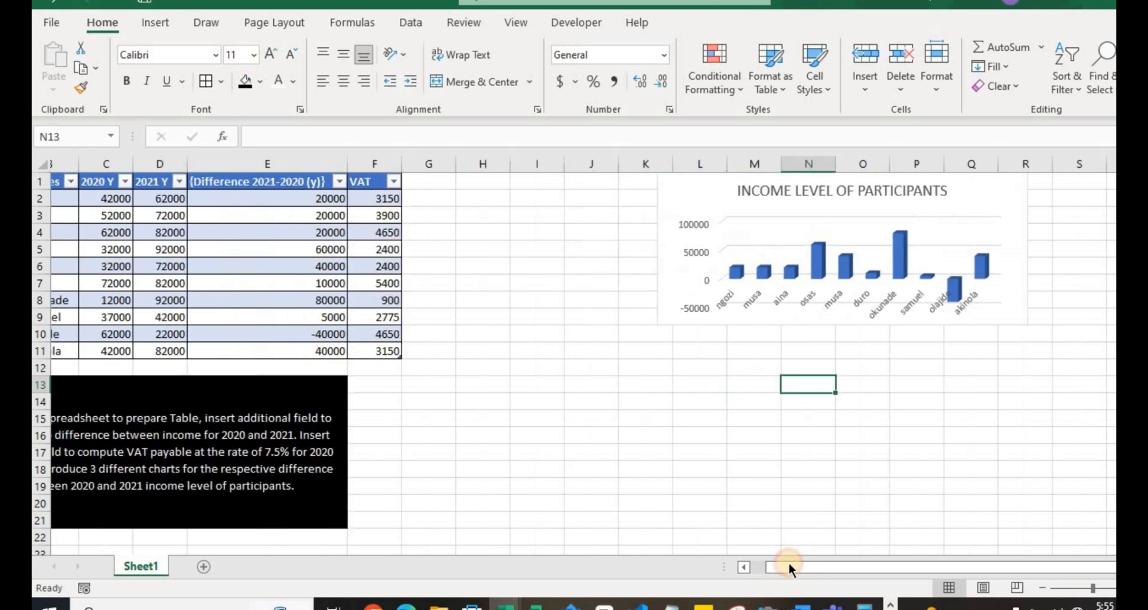
left_click(136, 200)
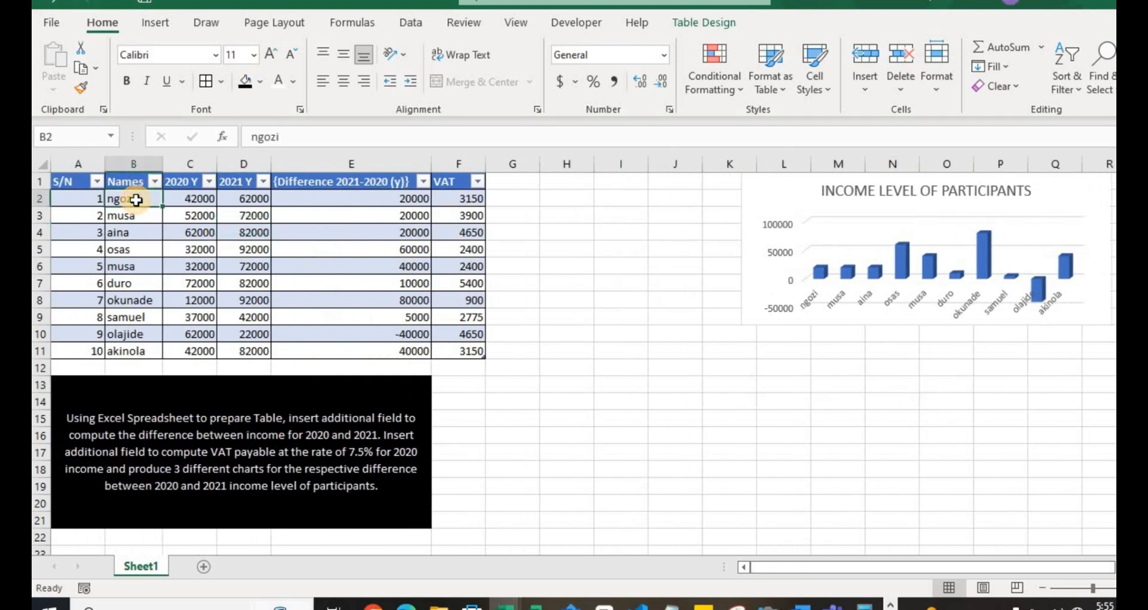
key("ctrl+shift+Down")
left_click(352, 199, "ctrl")
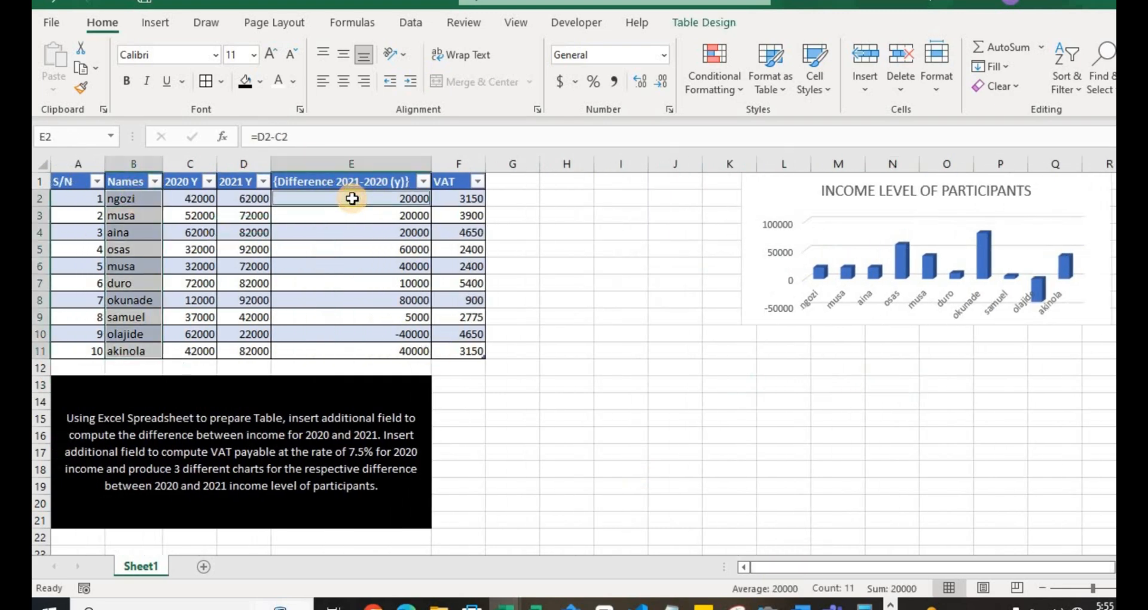
key("ctrl+shift+Down")
left_click(157, 22)
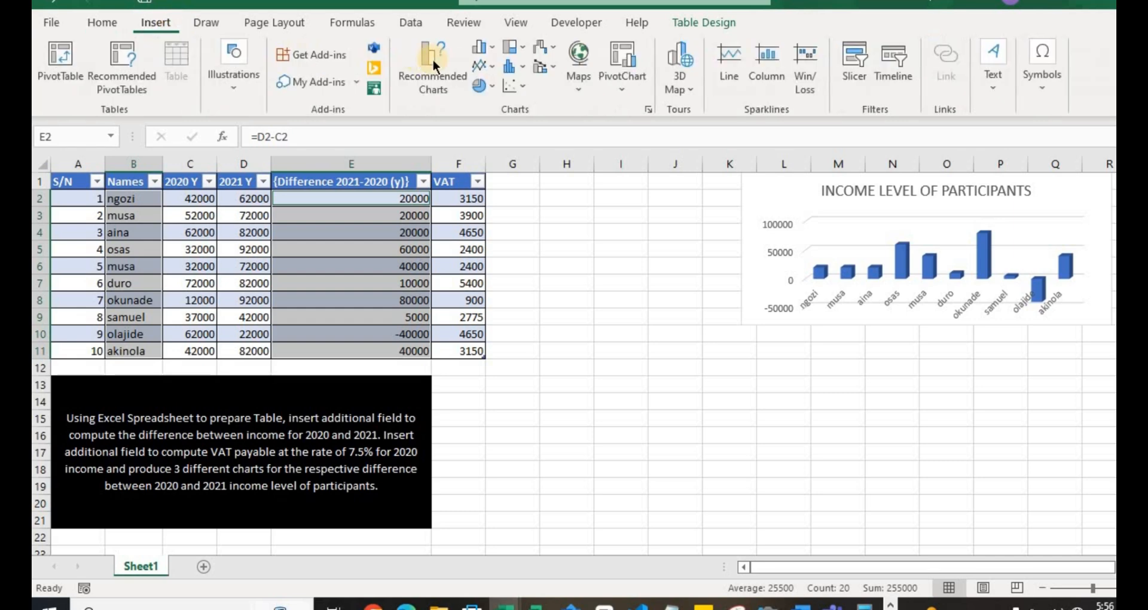
left_click(483, 85)
left_click(504, 223)
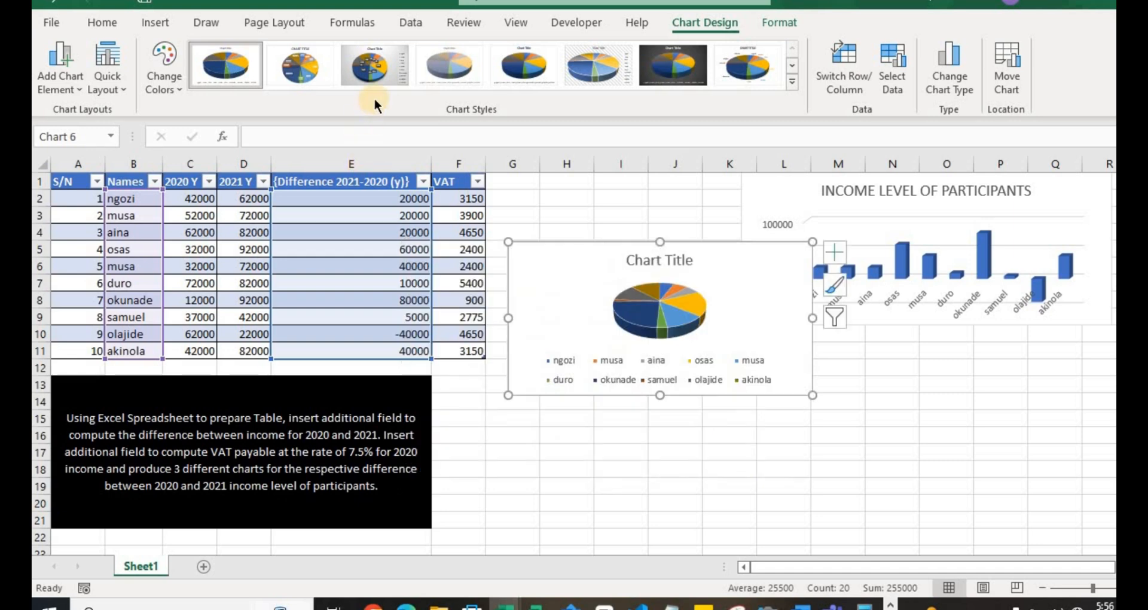
- Apply the third chart style to the pie chart, and place it directly below the column chart, widened to match its width
left_click(382, 80)
left_click_drag(747, 261, 1046, 333)
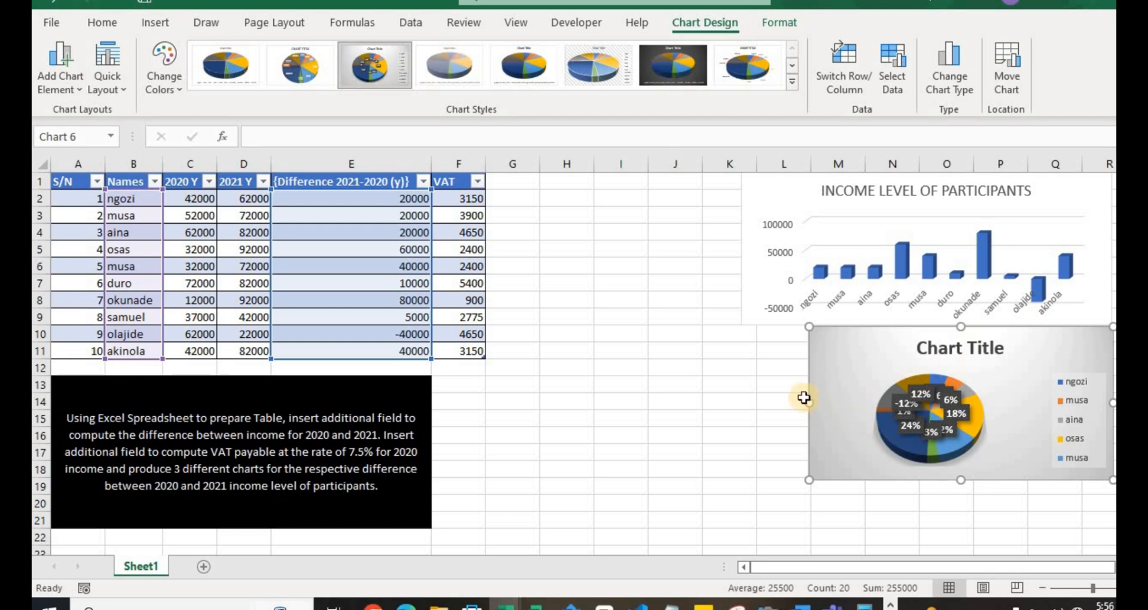
left_click_drag(807, 401, 740, 396)
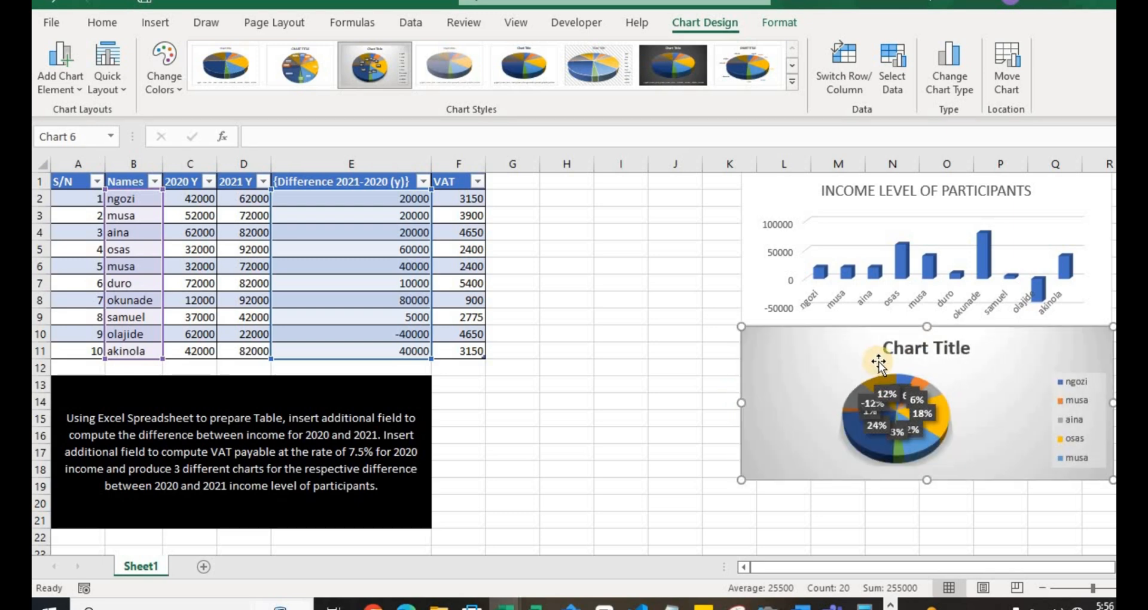
- Set the pie chart's title to "INCOME LEVEL OF PARTICPANTS" and close the title formatting pane
double_click(897, 348)
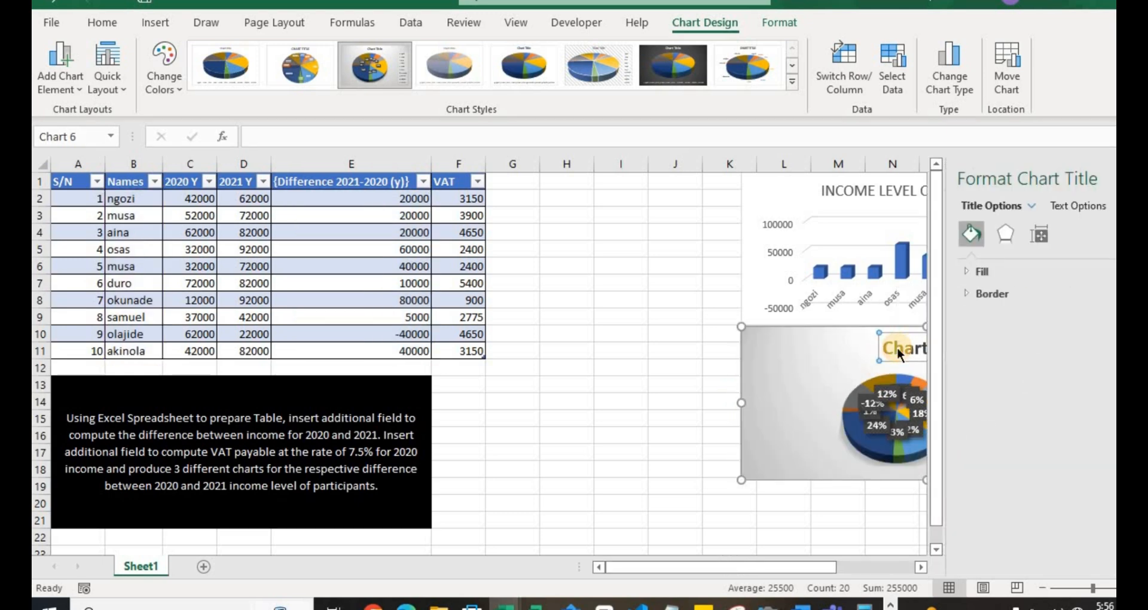
type("INCOME LEVEL OF PARTICI")
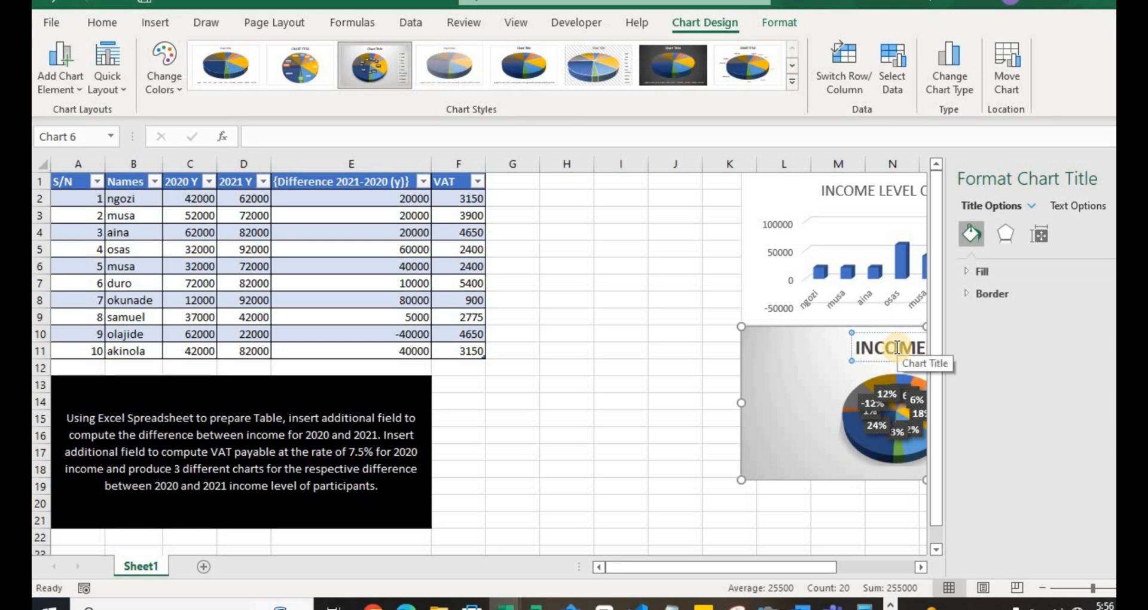
type("PANTS")
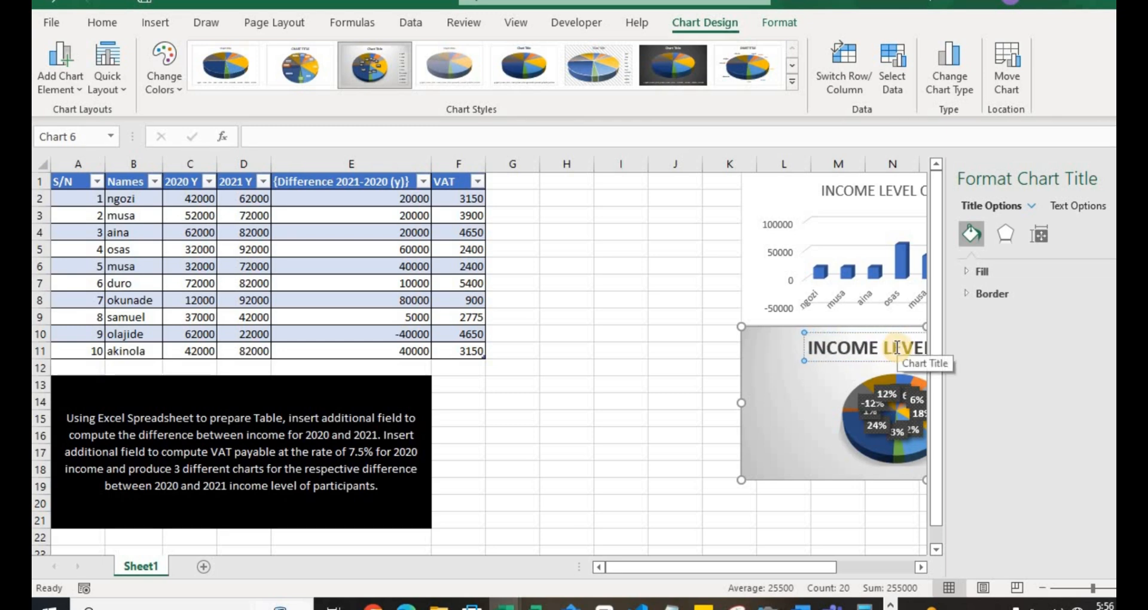
left_click(626, 351)
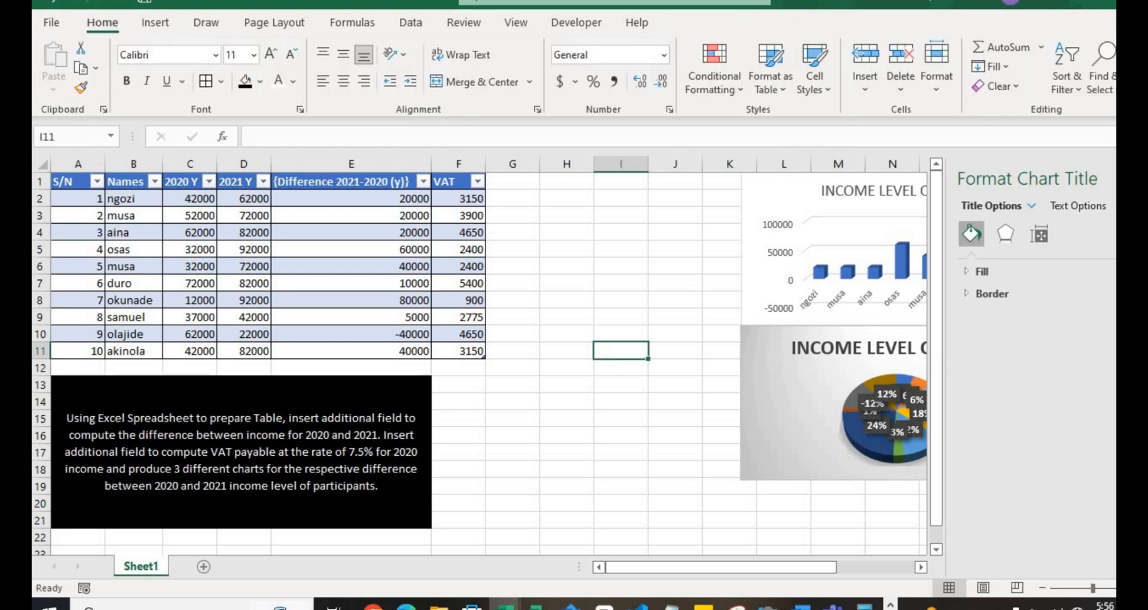
left_click(1105, 179)
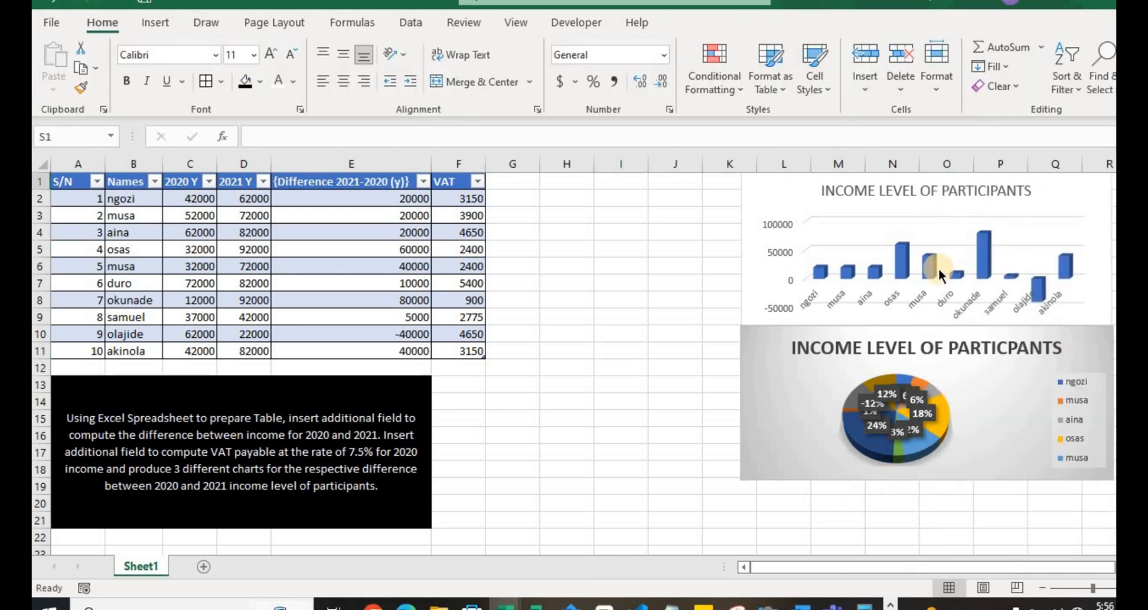
- Make the column chart's whole title bold and close the title formatting pane
left_click(993, 200)
double_click(990, 184)
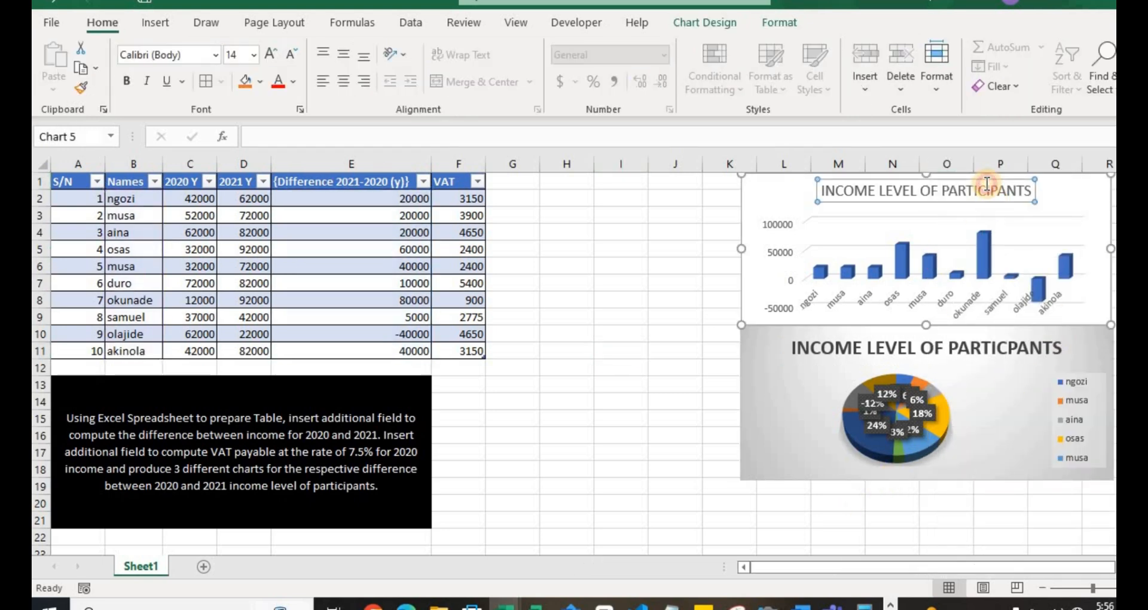
triple_click(913, 187)
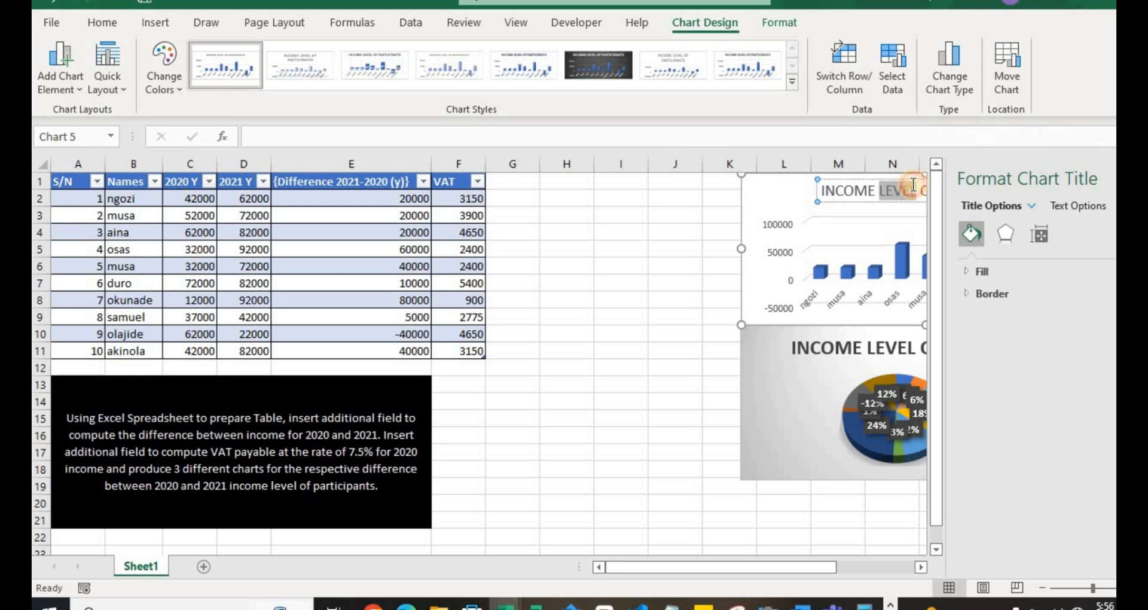
left_click(634, 267)
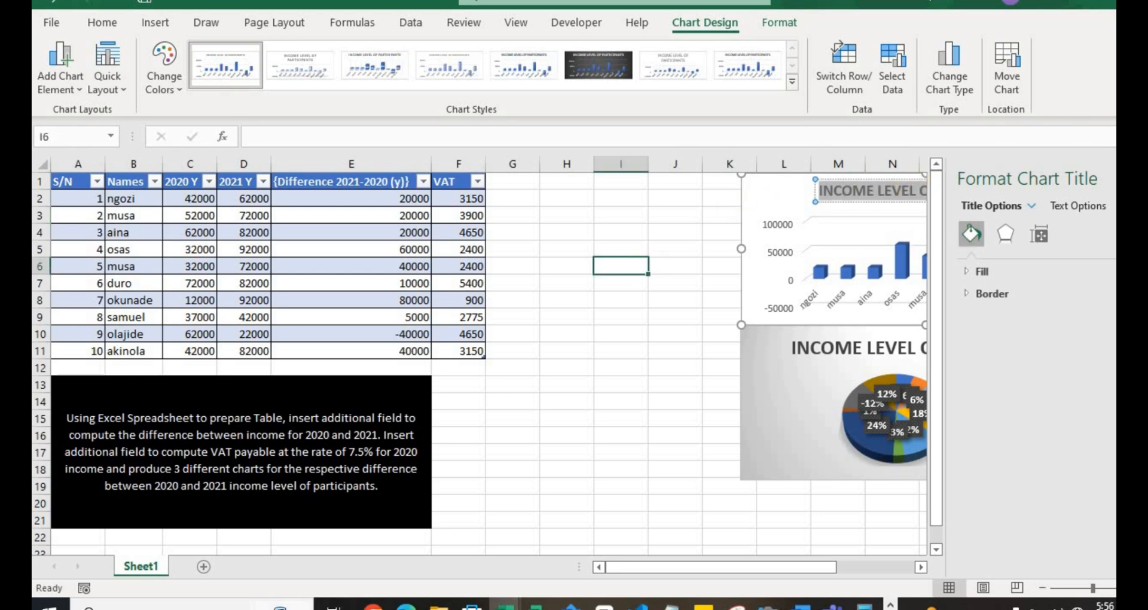
left_click(1142, 179)
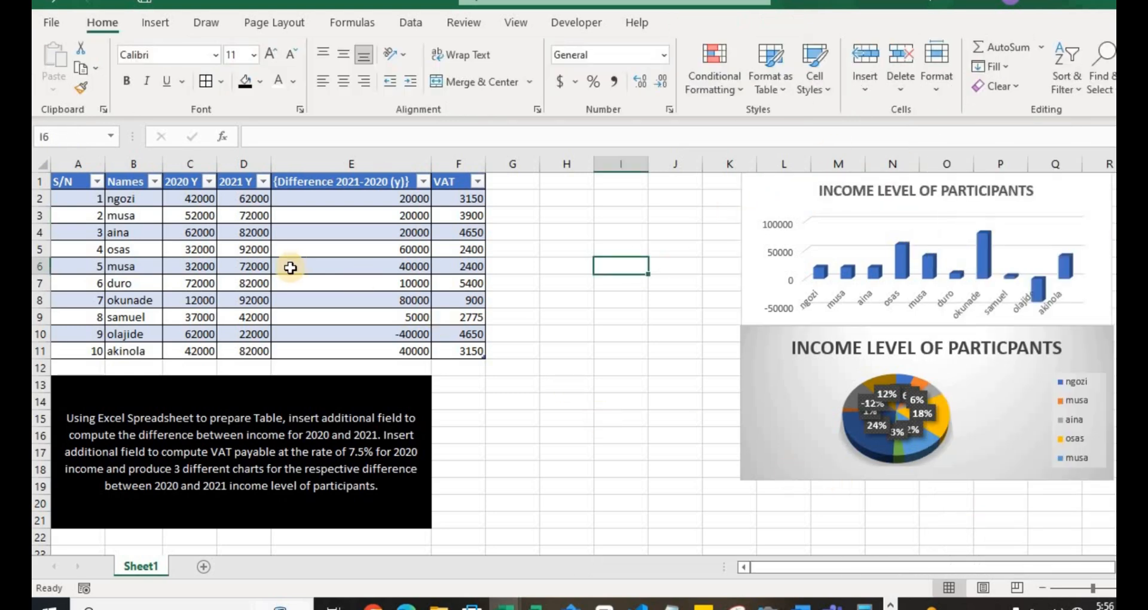
- Insert a 2-D line chart with markers from the names in B2:B11 and the differences in E2:E11
left_click(136, 196)
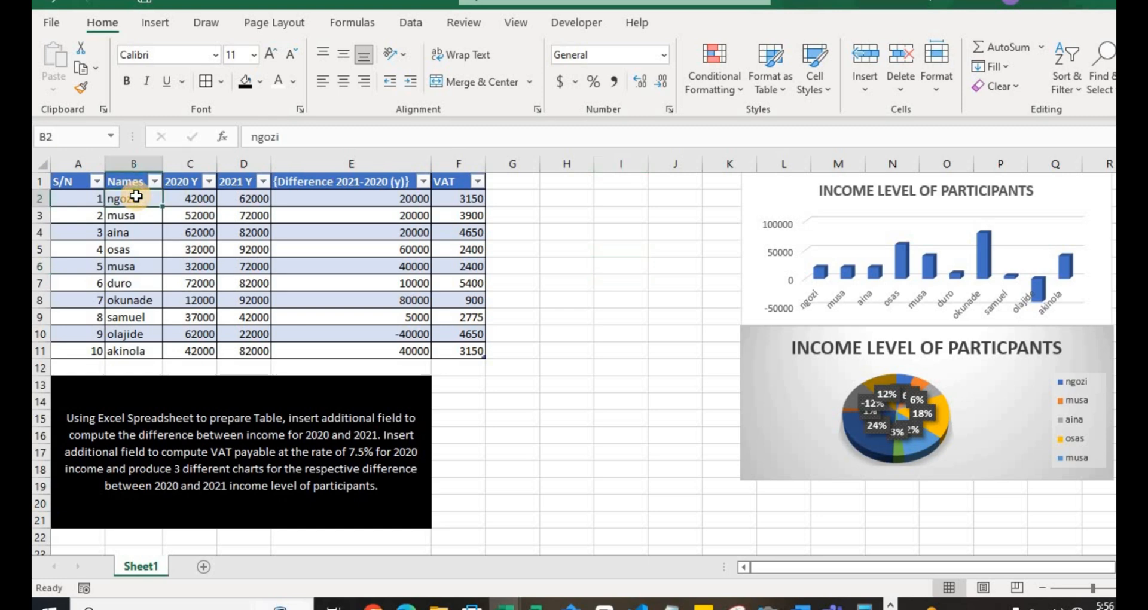
key("ctrl+shift+Down")
left_click(365, 198, "ctrl")
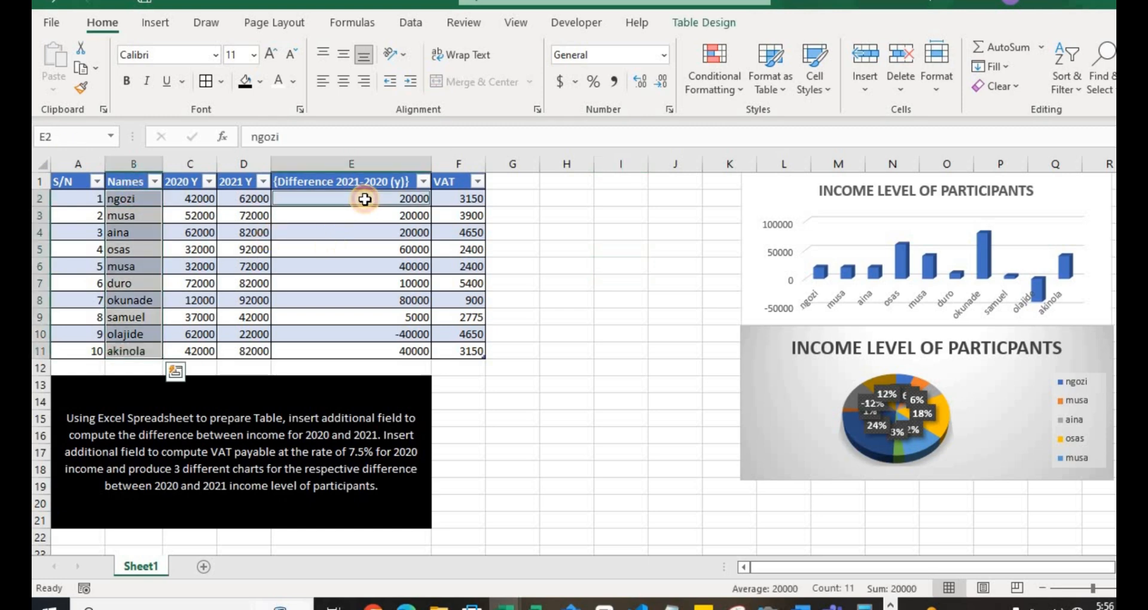
key("ctrl+shift+Down")
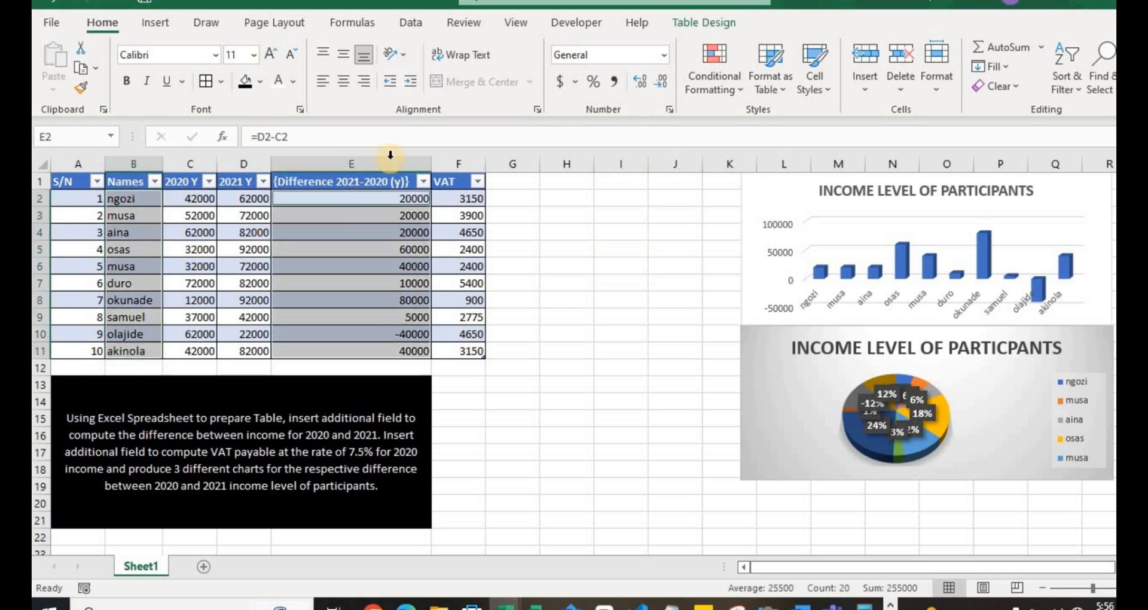
left_click(156, 22)
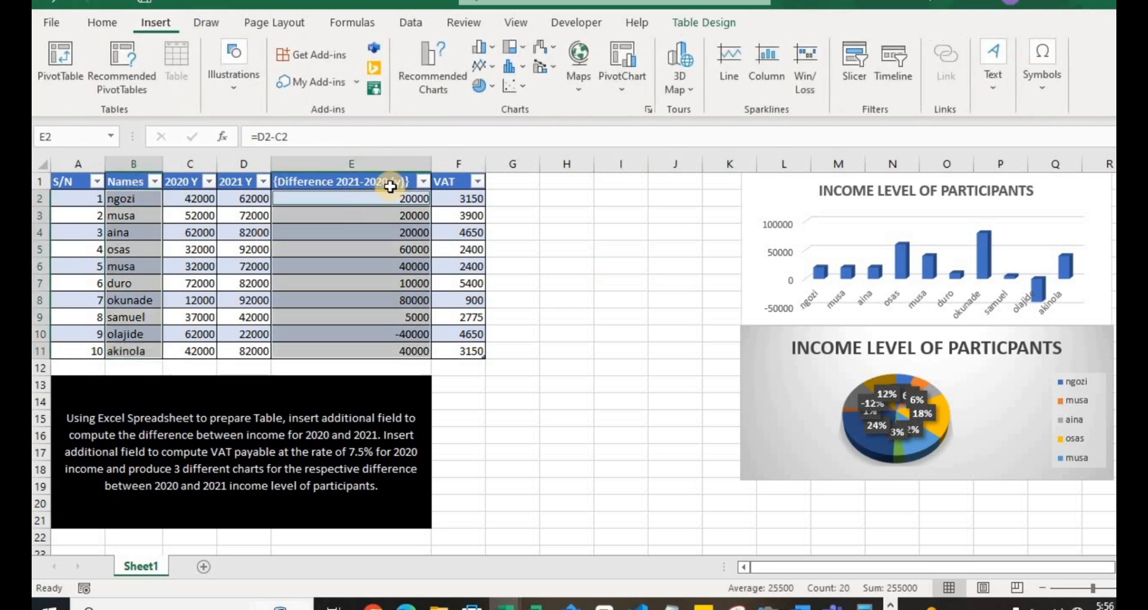
left_click(485, 66)
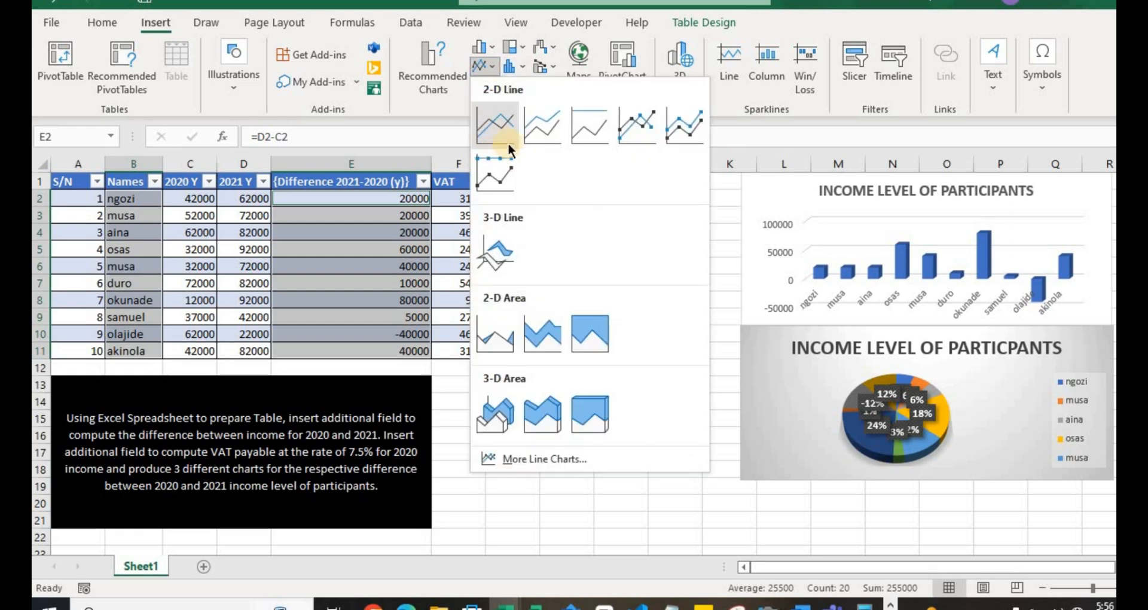
left_click(637, 132)
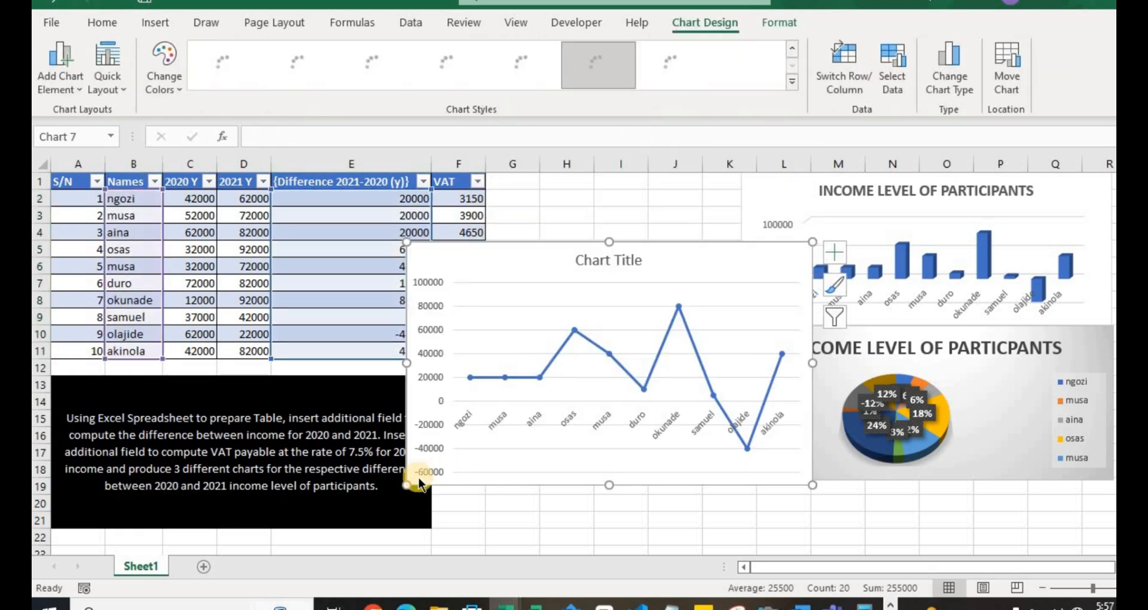
- Shrink the line chart and position it over about columns H to L, rows 6 to 16
left_click_drag(409, 485, 520, 418)
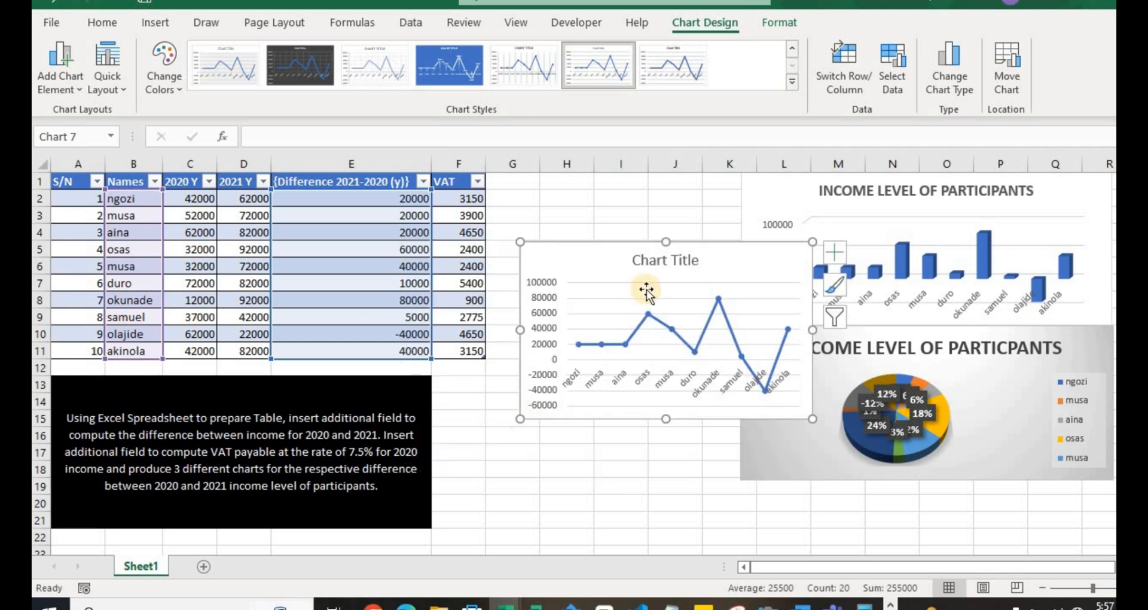
left_click_drag(813, 328, 783, 328)
left_click_drag(735, 251, 706, 161)
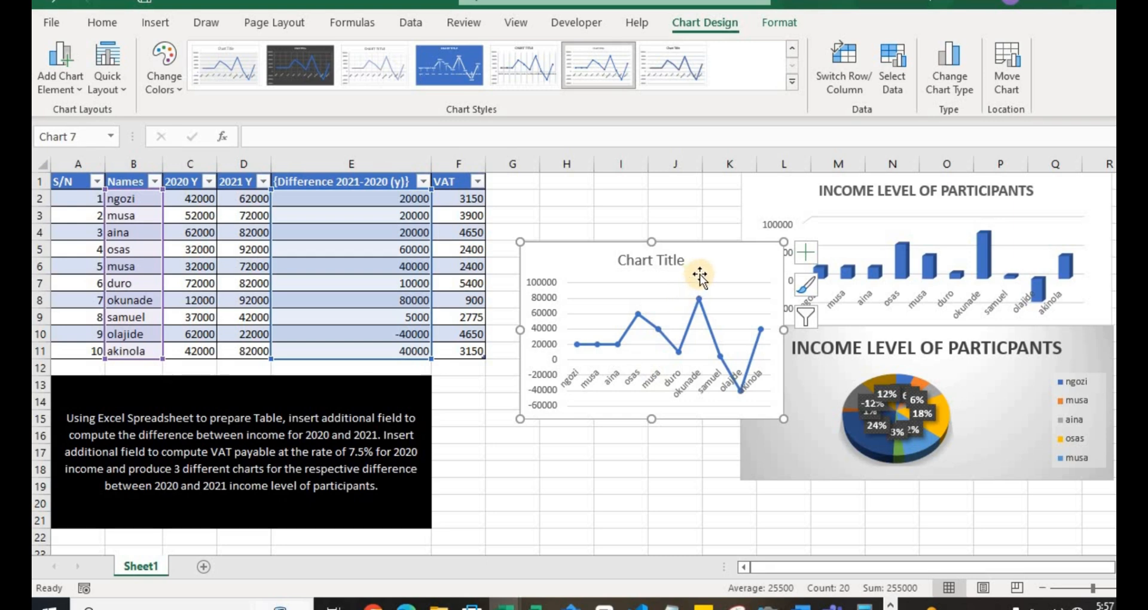
left_click_drag(687, 293, 729, 317)
left_click_drag(828, 352, 809, 352)
left_click_drag(748, 290, 691, 147)
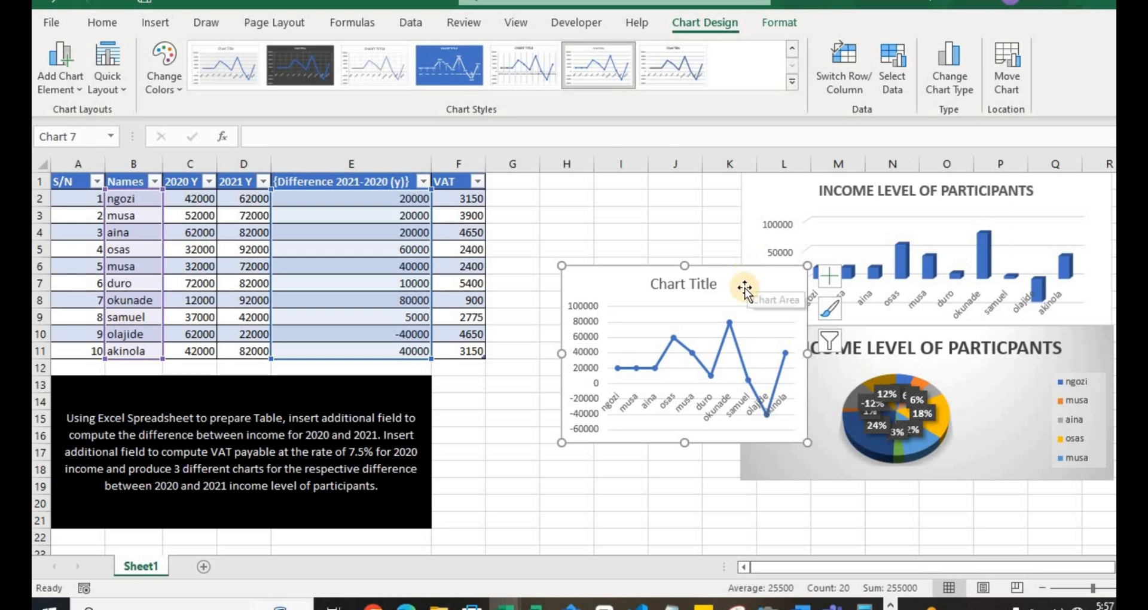
- Narrow the column chart from its left edge so it spans columns M to R
left_click(747, 214)
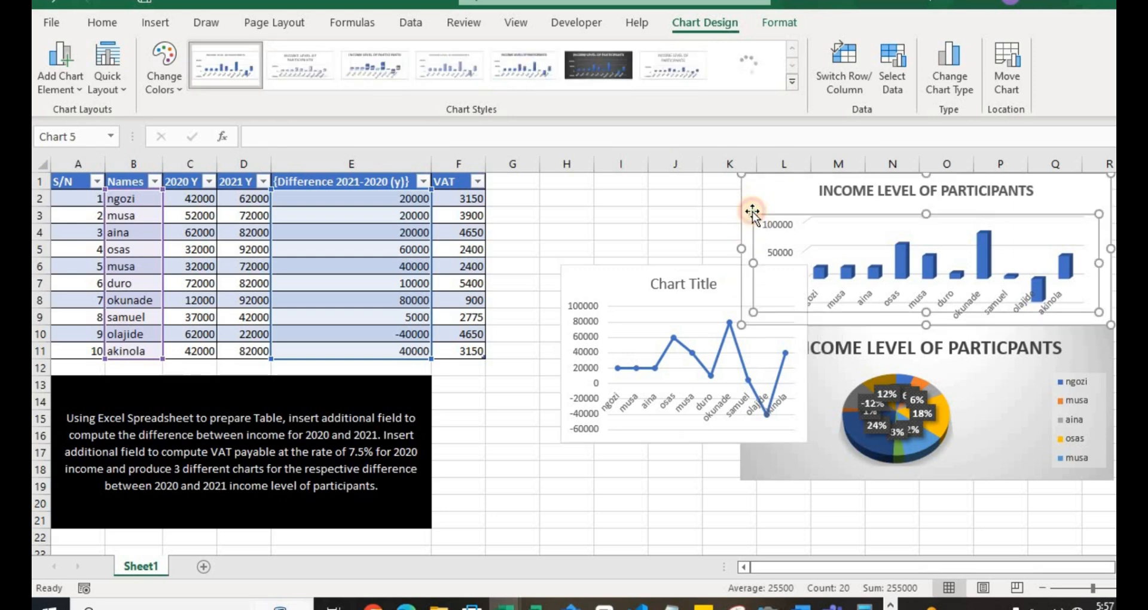
left_click(750, 212)
mouse_move(746, 249)
left_mouse_down()
mouse_move(824, 242)
mouse_move(728, 236)
left_mouse_up()
- Move the line chart up to row 1 beside the VAT column and shrink it to fit columns G to K, rows 1 to 9
left_click_drag(739, 279, 707, 211)
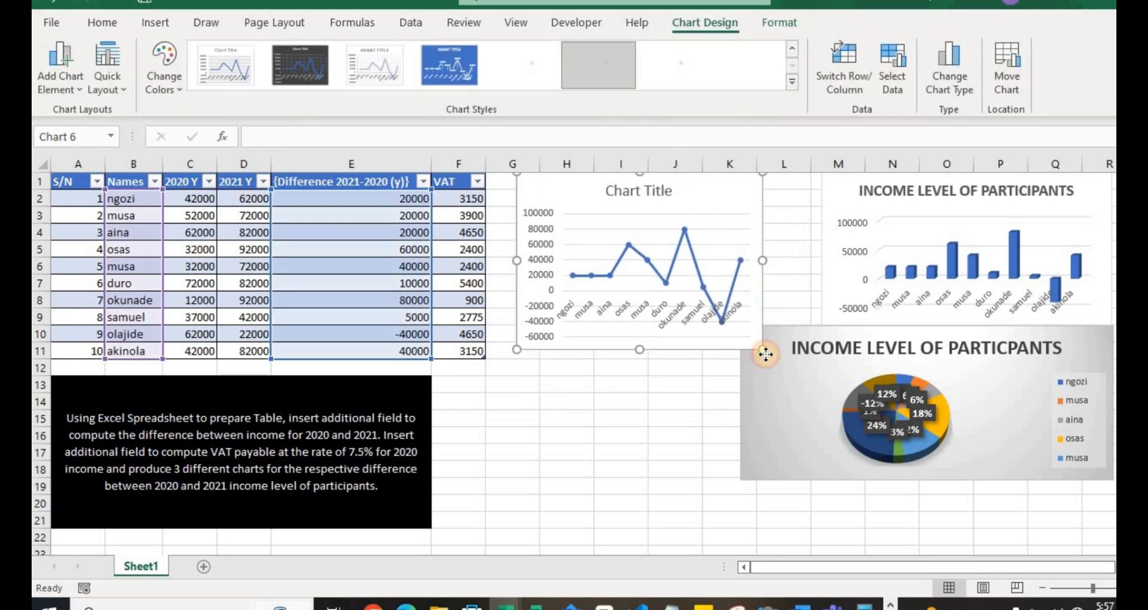
left_click(722, 321)
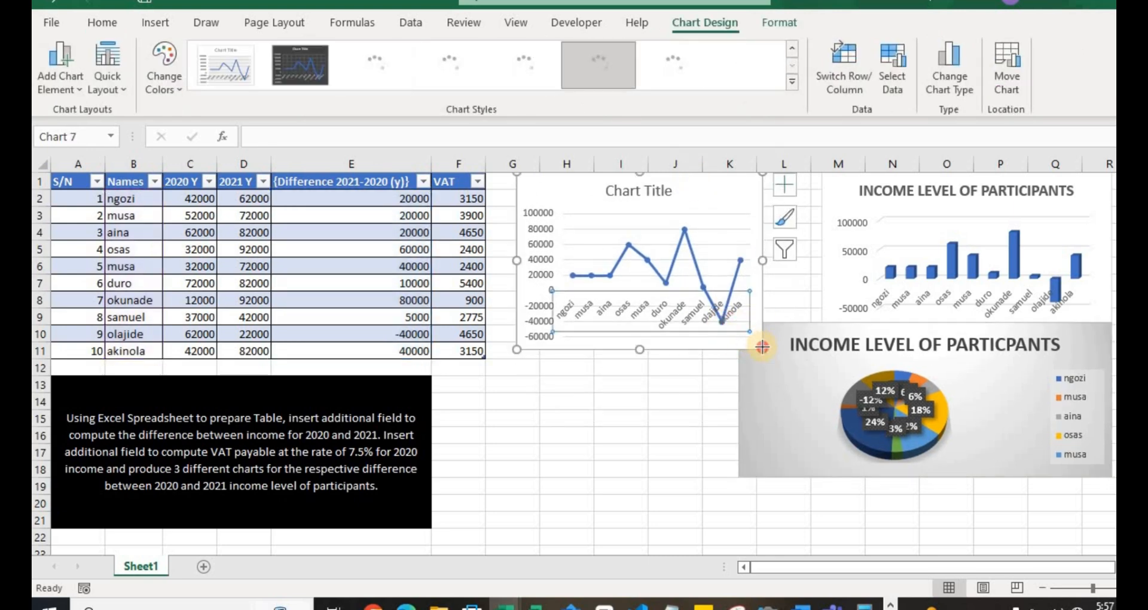
left_click_drag(760, 344, 753, 315)
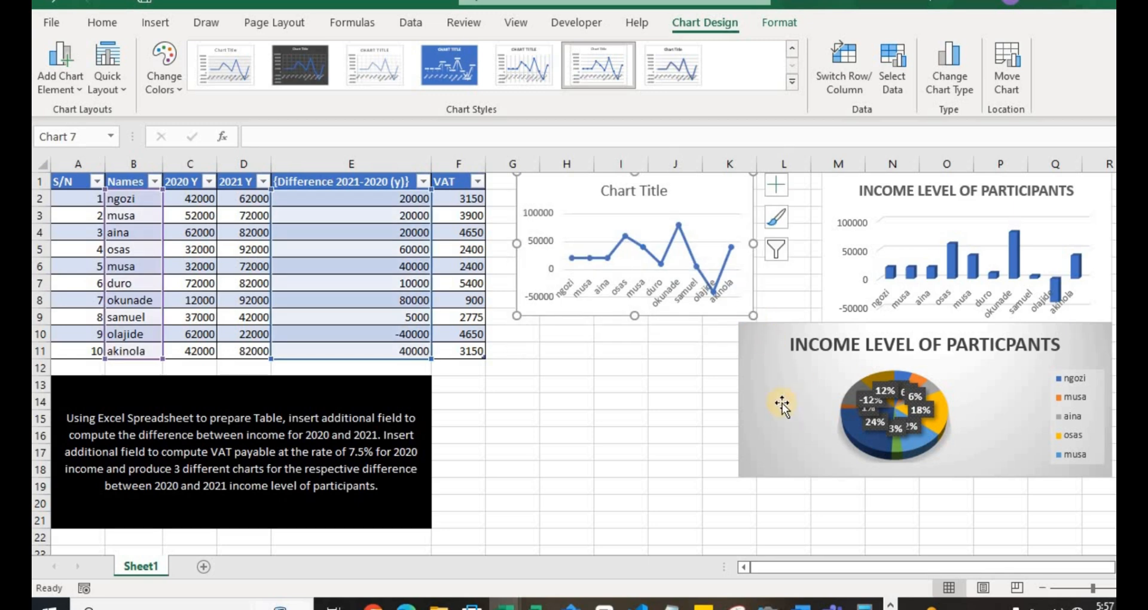
- Narrow the pie chart to columns M to R under the column chart, and widen the line chart to reach the column chart's left edge
left_click(746, 397)
mouse_move(801, 383)
left_mouse_down()
mouse_move(837, 383)
mouse_move(823, 382)
left_mouse_up()
left_click(792, 410)
left_click(753, 242)
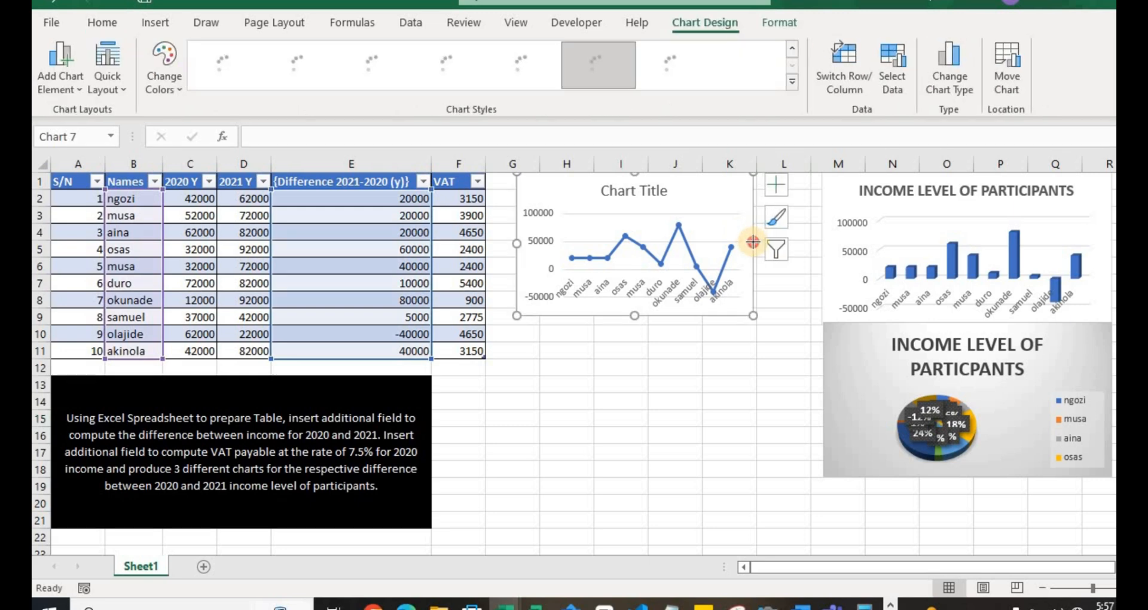
left_click_drag(753, 241, 820, 243)
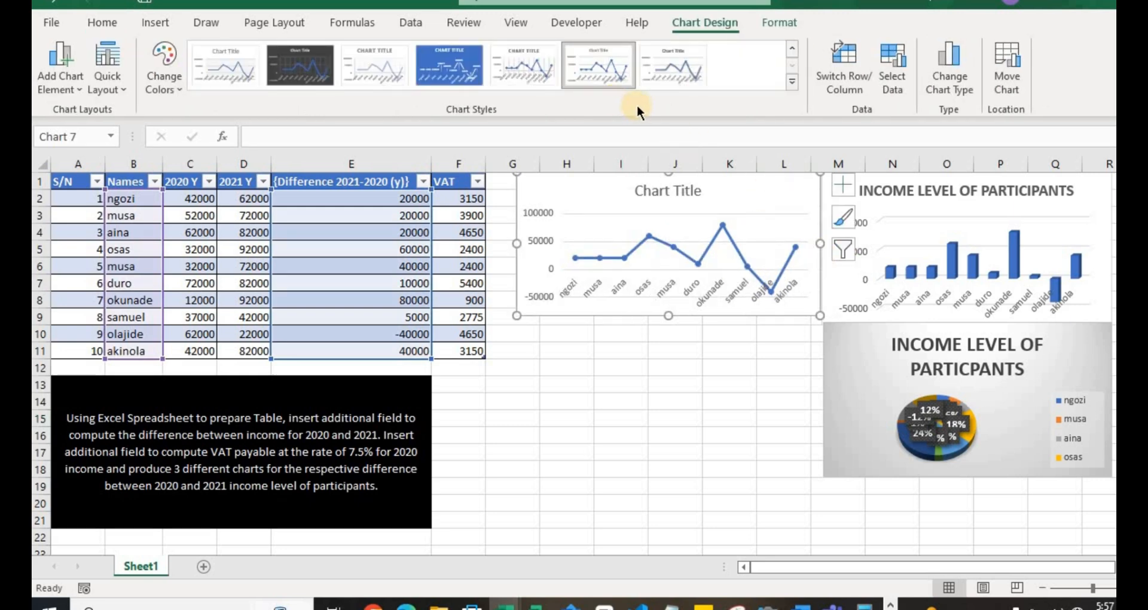
- Try the blue and dark chart styles on the line chart, and settle on the seventh style with a white background
left_click(469, 52)
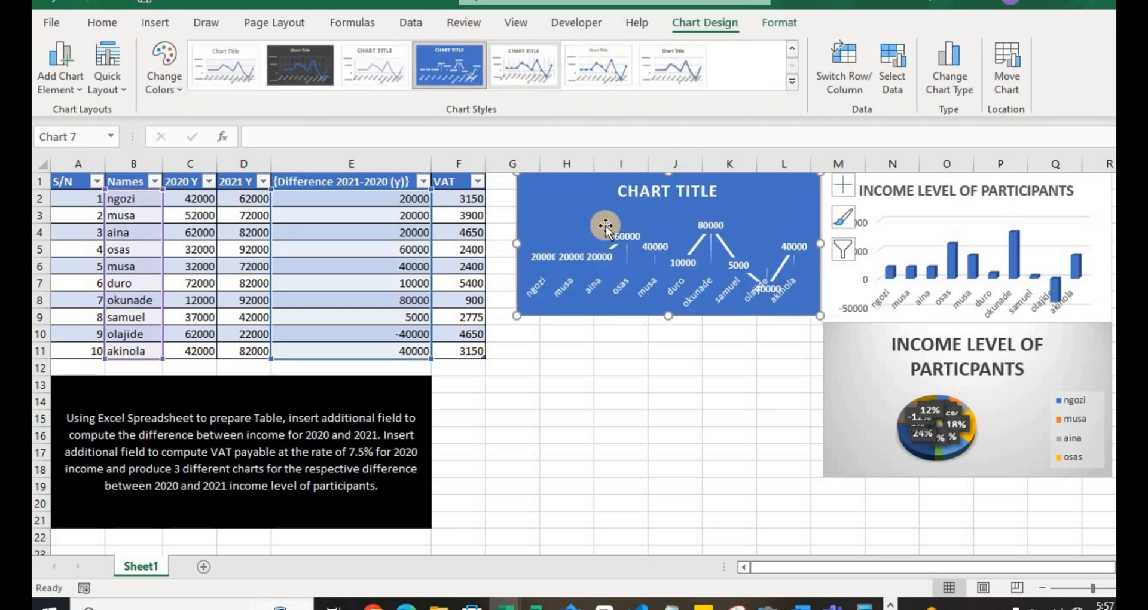
left_click(677, 186)
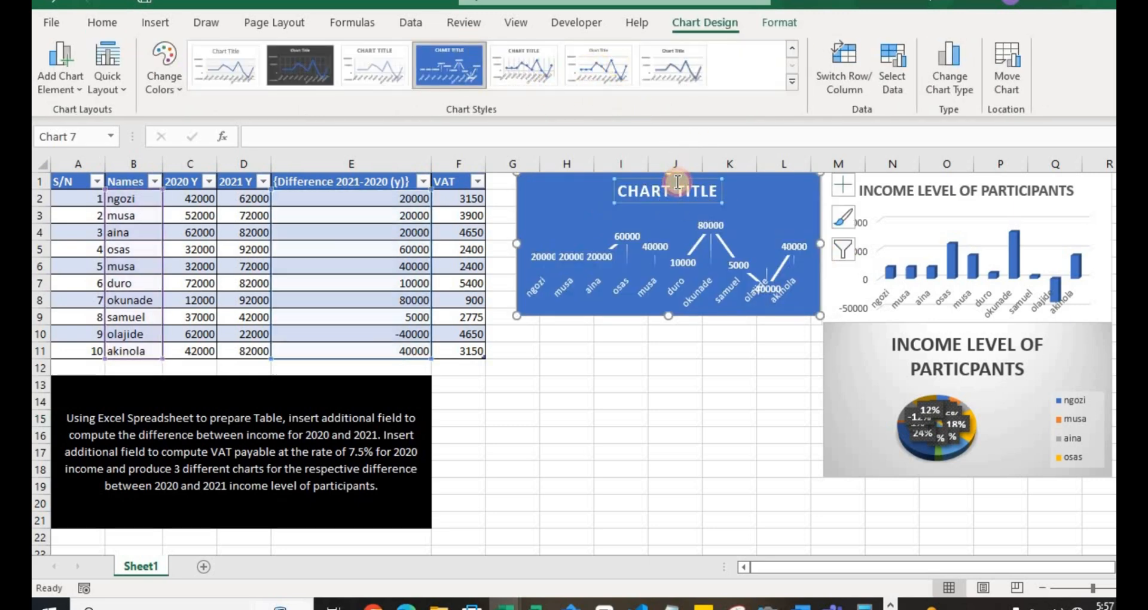
left_click(313, 64)
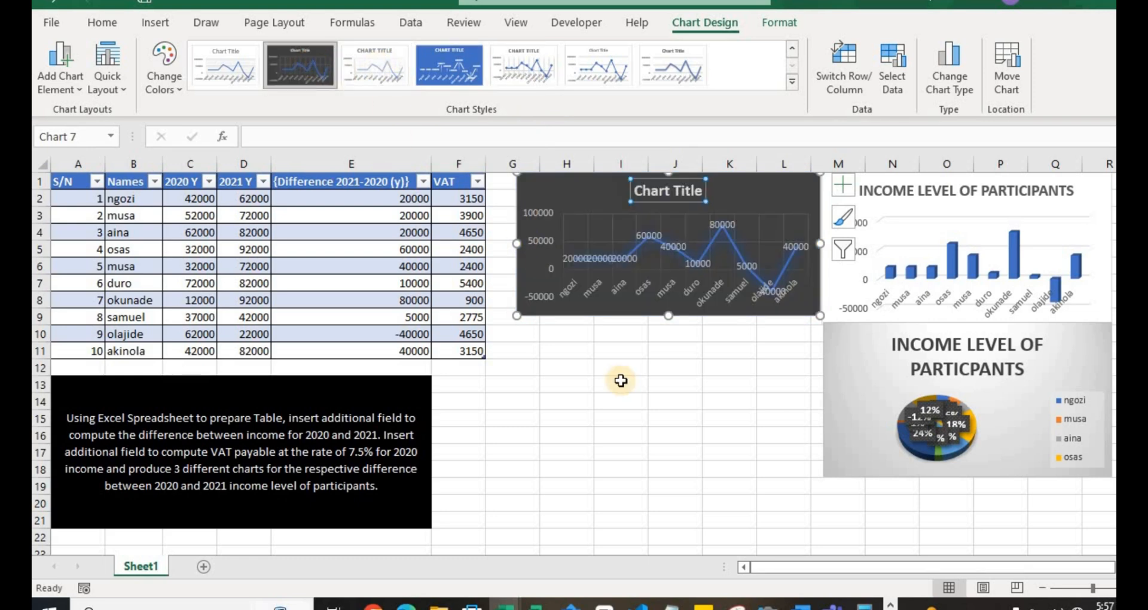
left_click(680, 53)
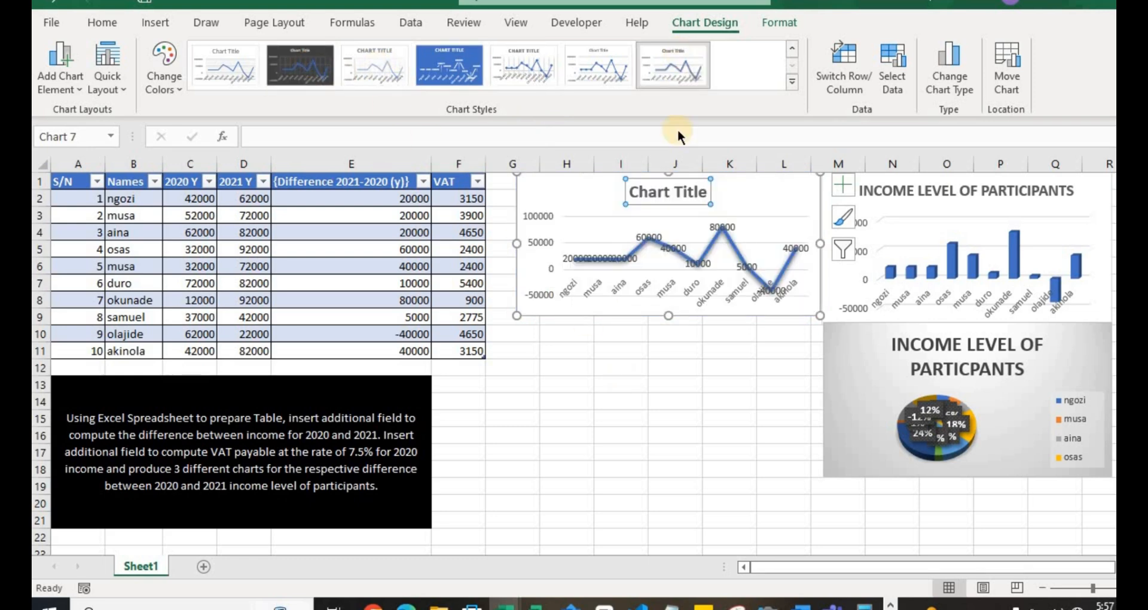
- Widen the line chart from its left edge so it starts near the beginning of column G, beside the VAT column
left_click(740, 345)
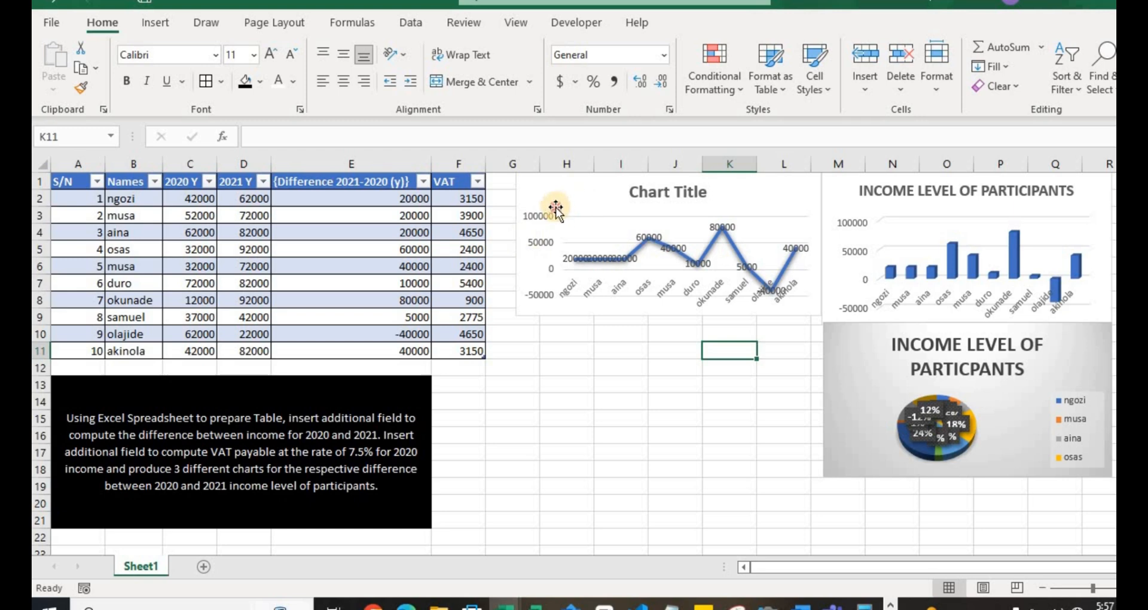
left_click(526, 227)
left_click_drag(501, 241, 495, 242)
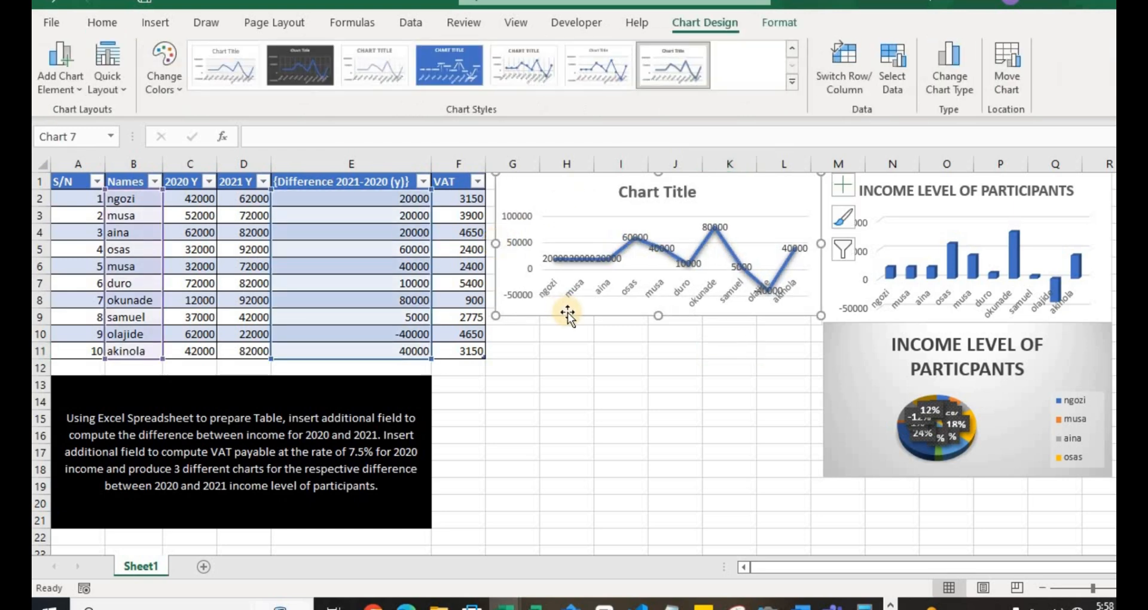
- Replace the line chart's placeholder title with "INCOME LEVEL OF PARTICIPANTS"
double_click(691, 196)
triple_click(690, 195)
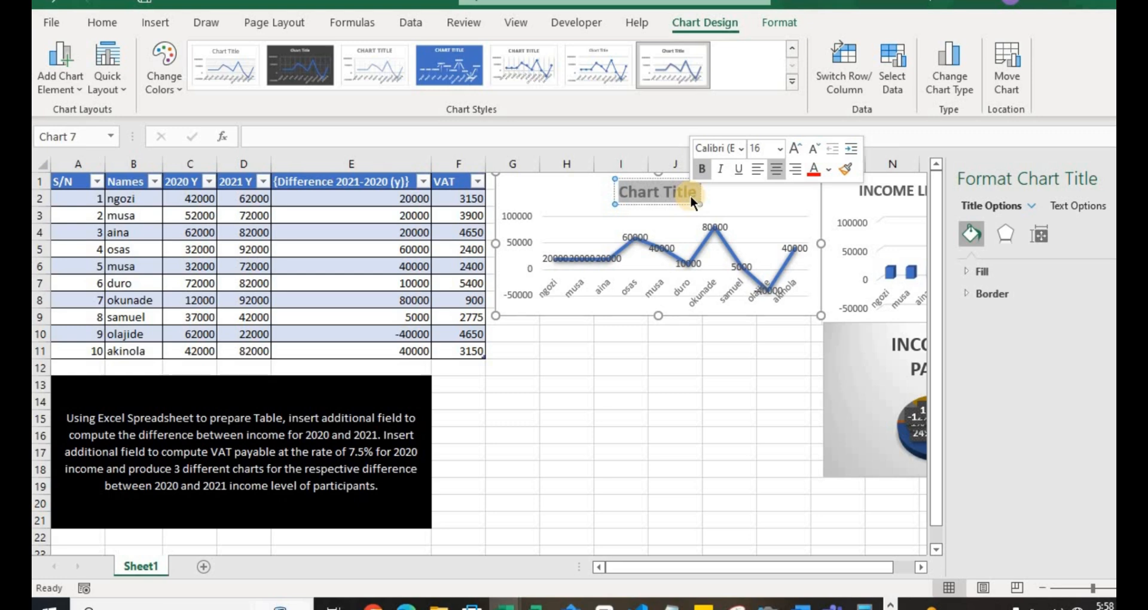
type("INCOME LEVEL")
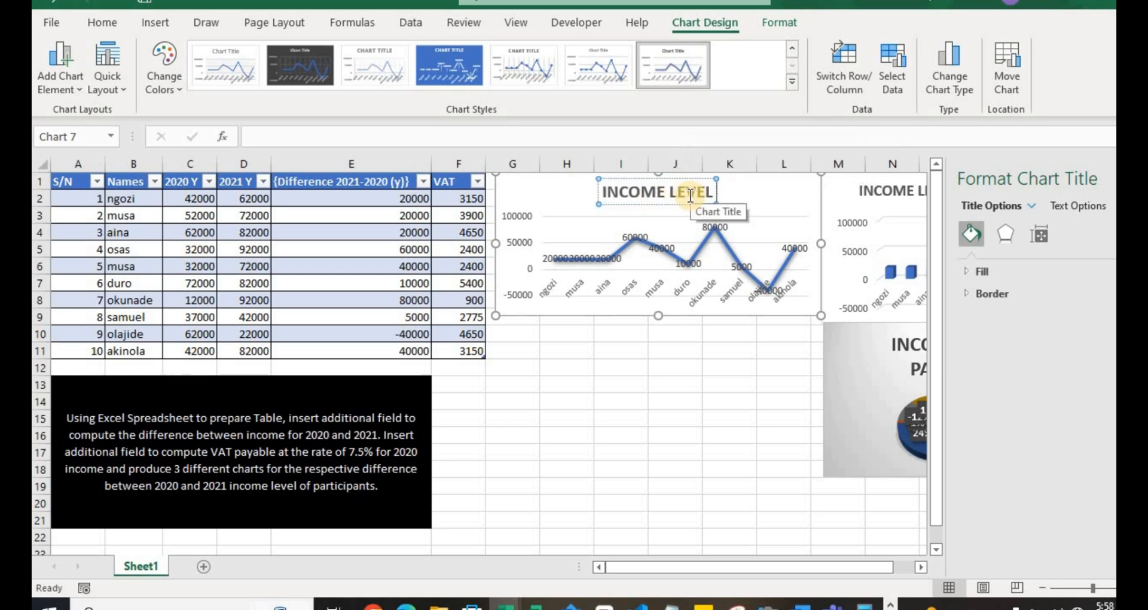
type(" OF PARTIC")
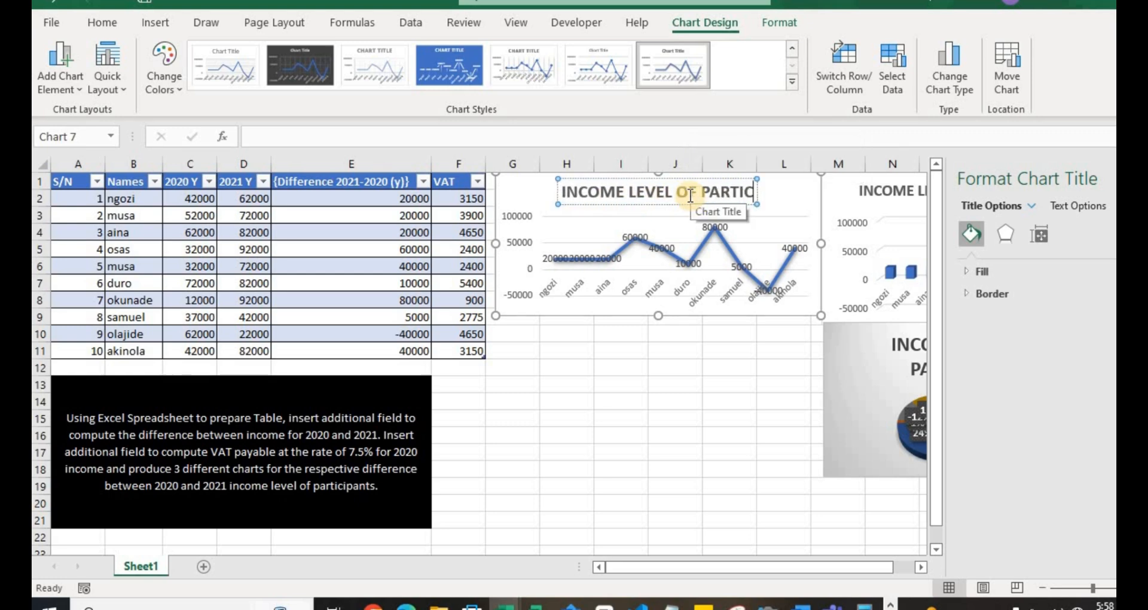
type("IPANTS")
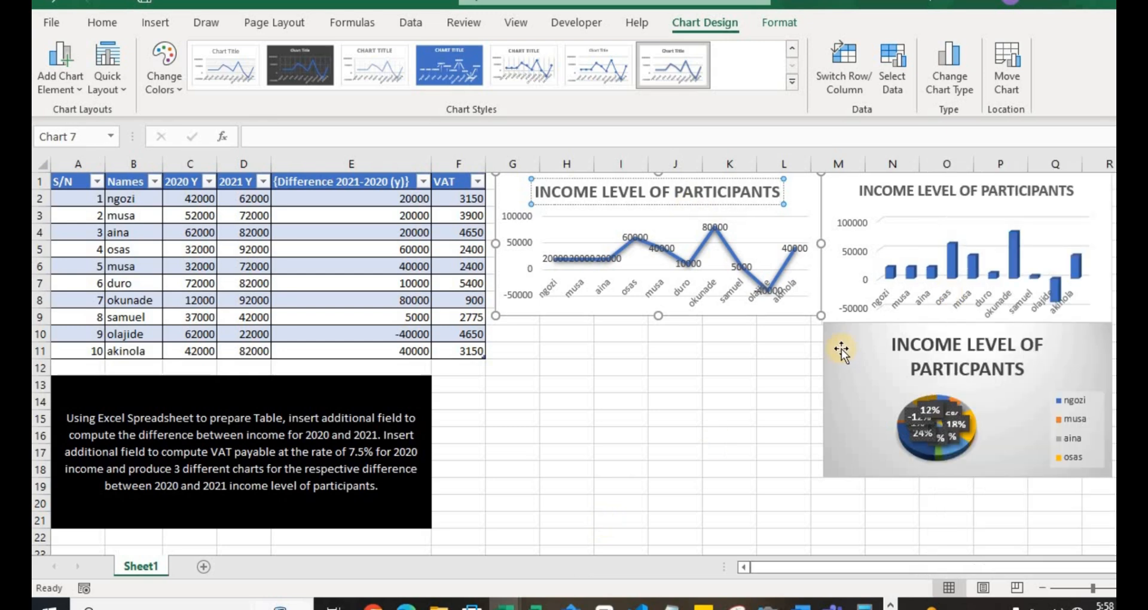
left_click(797, 365)
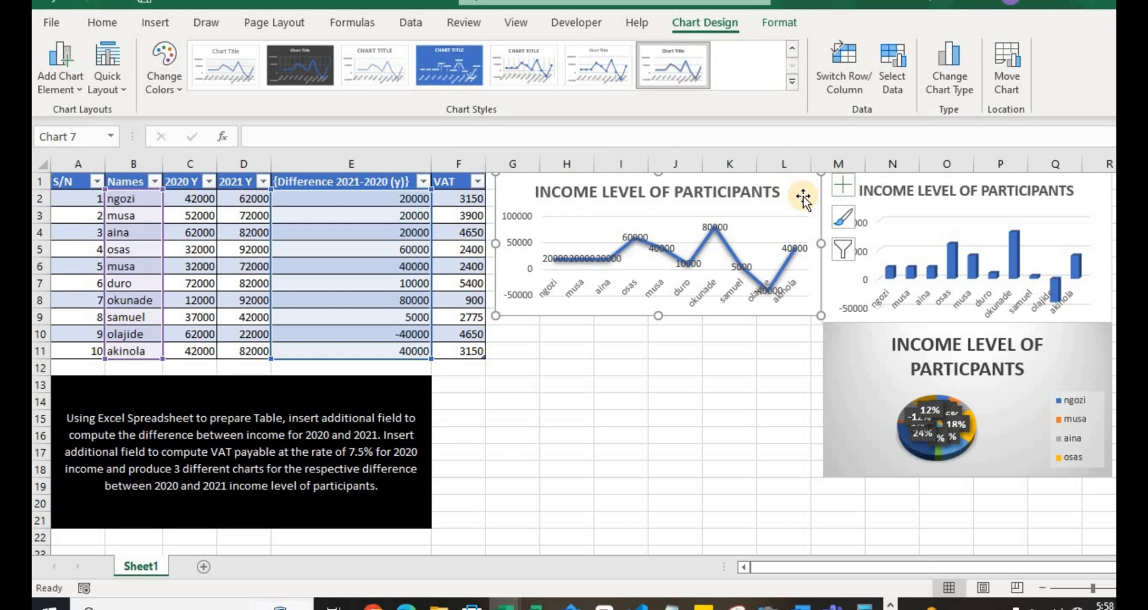
- Open the list of chart elements for the line chart
left_click(840, 188)
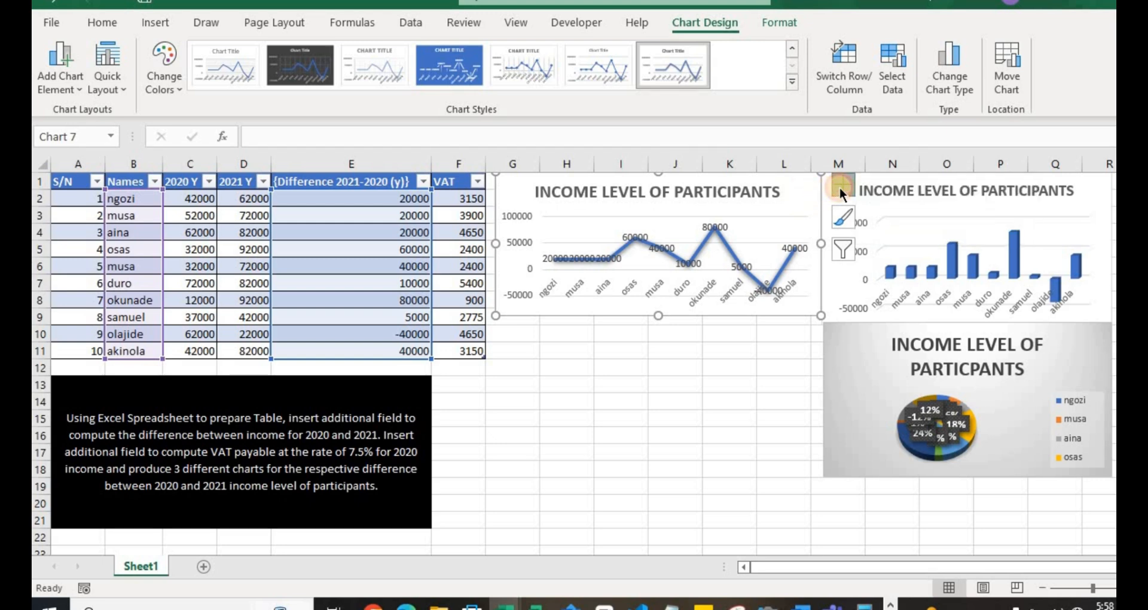